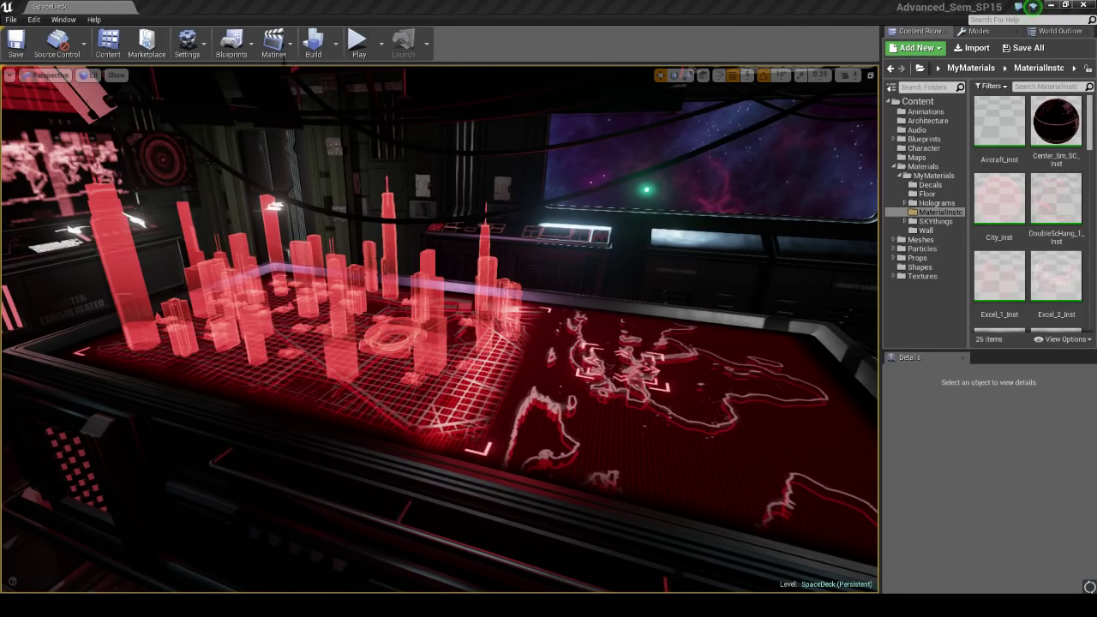
Step: Open the Holograms Matinee sequence and float its editor window over the level
{"action": "left_click", "coordinate": [273, 42]}
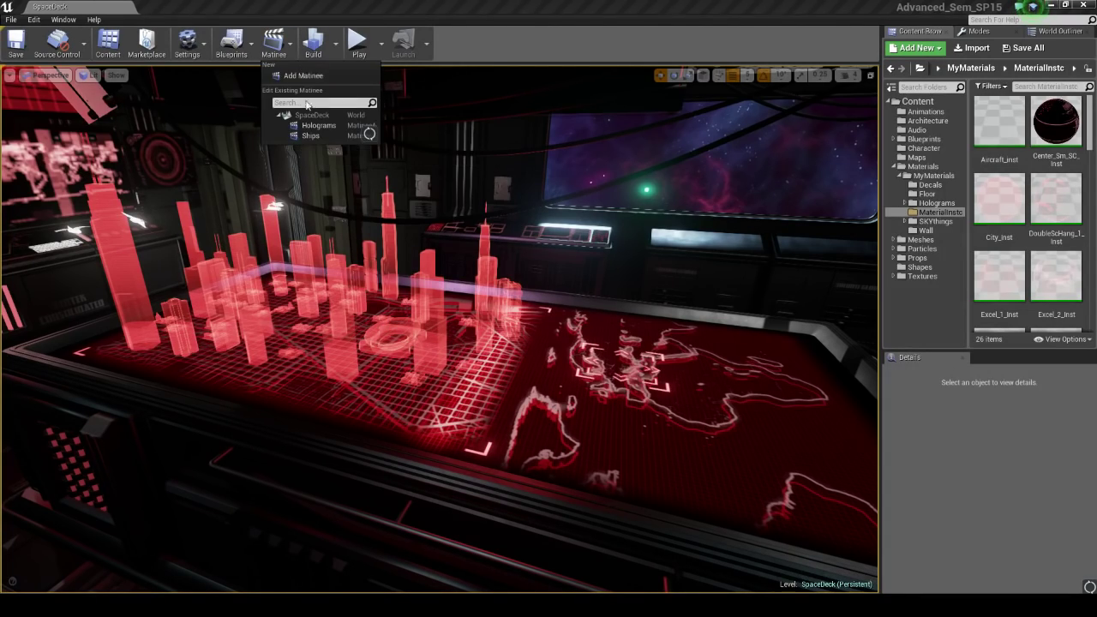
{"action": "left_click", "coordinate": [316, 126]}
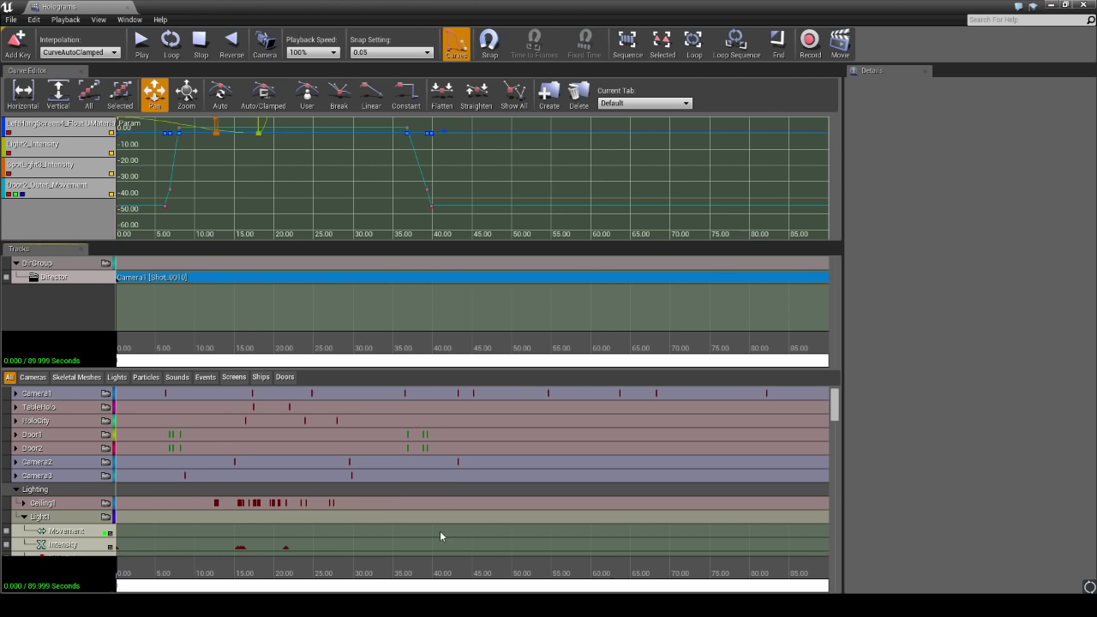
{"action": "left_click_drag", "start_coordinate": [833, 415], "coordinate": [846, 591]}
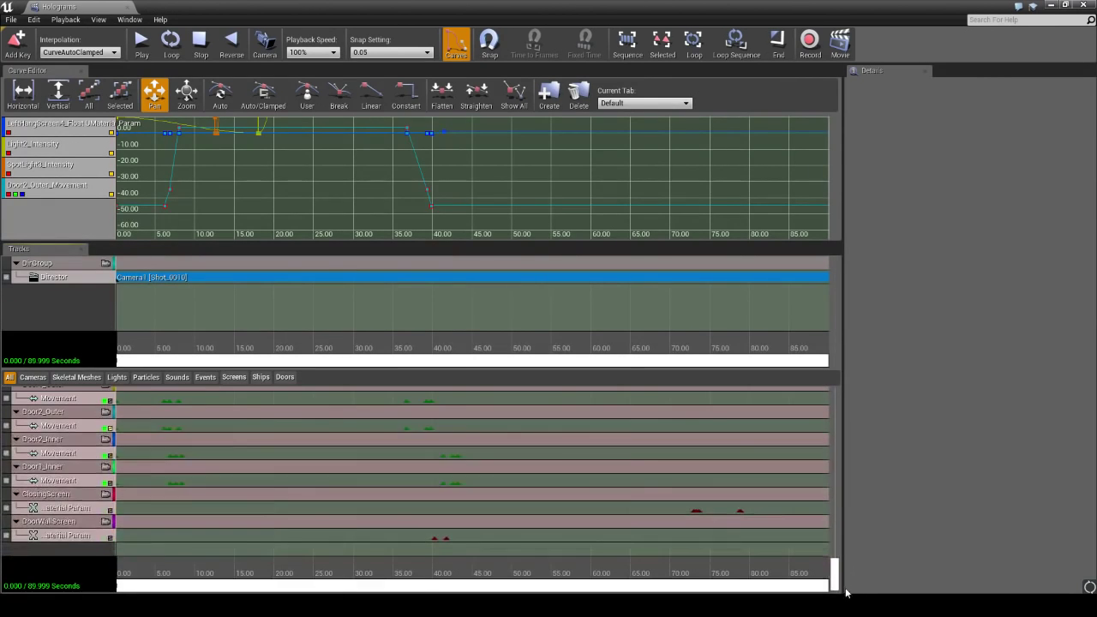
{"action": "left_click_drag", "start_coordinate": [480, 4], "coordinate": [734, 84]}
{"action": "left_click_drag", "start_coordinate": [861, 488], "coordinate": [862, 514]}
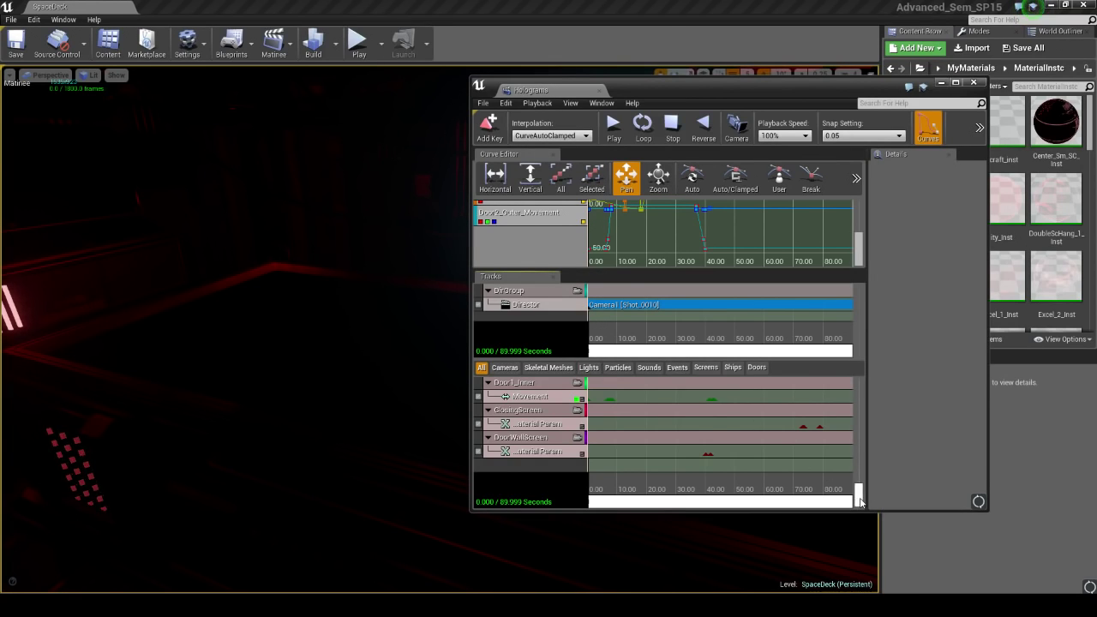
Step: Zoom out the Matinee timeline and move the playhead to about 22.6 seconds
{"action": "mouse_move", "coordinate": [860, 501]}
{"action": "left_mouse_down"}
{"action": "mouse_move", "coordinate": [864, 396]}
{"action": "mouse_move", "coordinate": [871, 509]}
{"action": "left_mouse_up"}
{"action": "scroll", "coordinate": [715, 467], "scroll_direction": "down", "scroll_amount": 3}
{"action": "left_click_drag", "start_coordinate": [642, 487], "coordinate": [681, 490]}
Step: Select the Table_Top mesh in the level and reposition the Matinee window
{"action": "right_click_drag", "start_coordinate": [257, 343], "coordinate": [180, 308]}
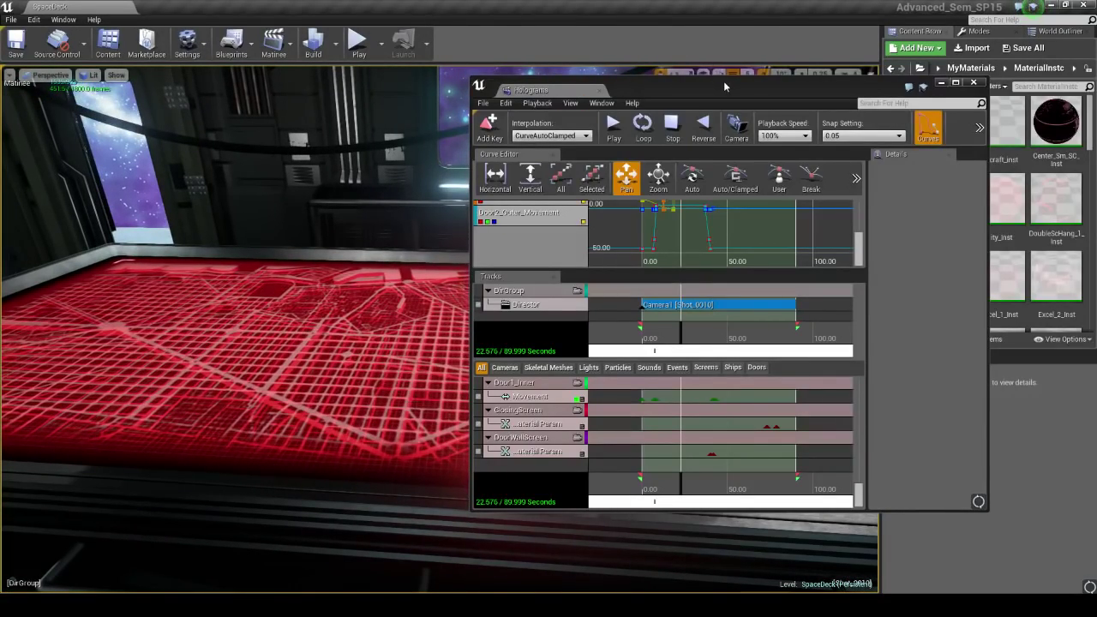
{"action": "left_click_drag", "start_coordinate": [574, 92], "coordinate": [586, 134]}
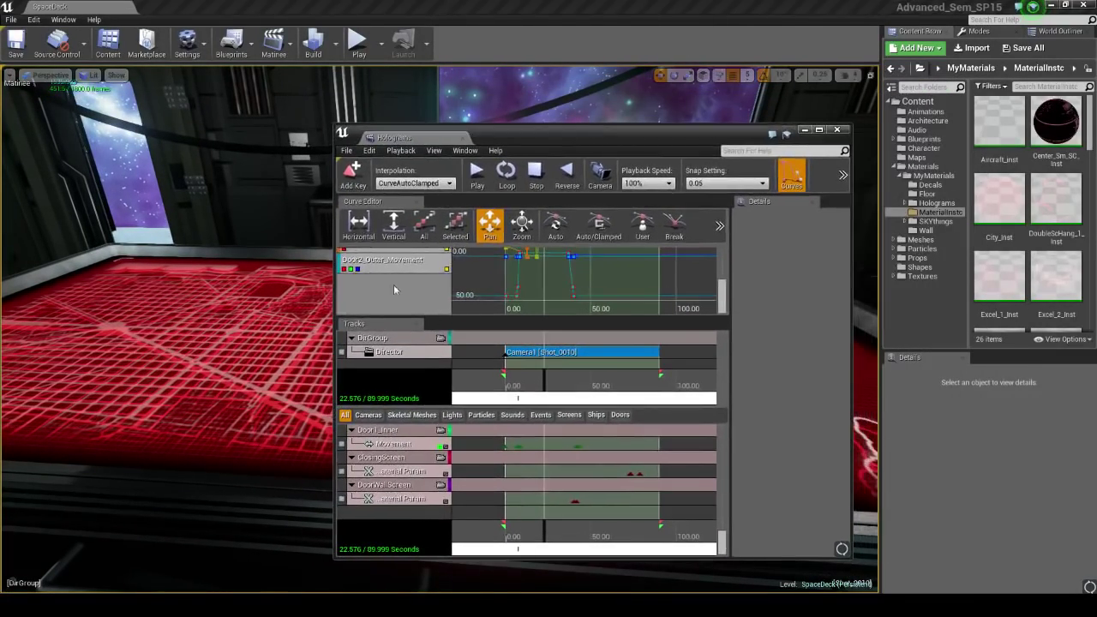
{"action": "left_click", "coordinate": [239, 327]}
{"action": "left_click", "coordinate": [230, 426]}
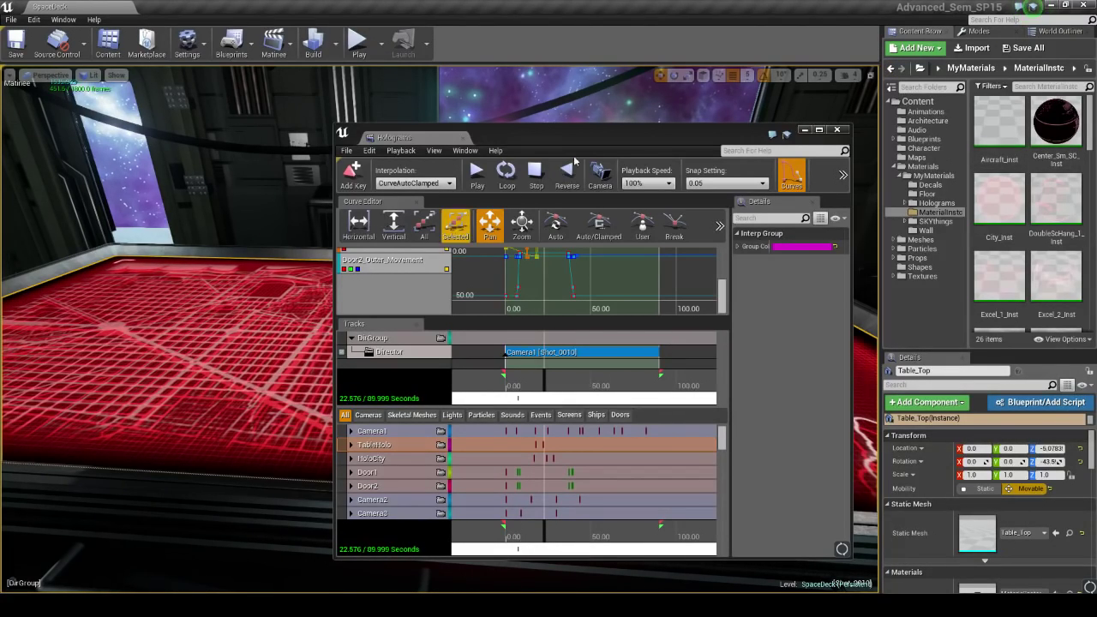
{"action": "left_click_drag", "start_coordinate": [548, 133], "coordinate": [596, 101]}
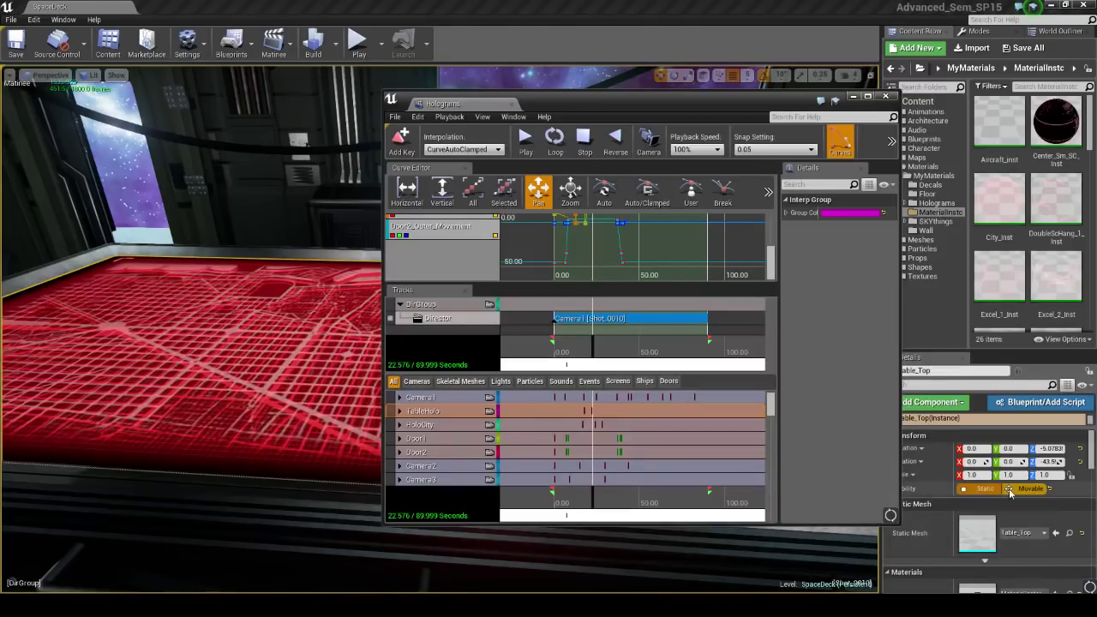
{"action": "left_click_drag", "start_coordinate": [681, 100], "coordinate": [854, 88]}
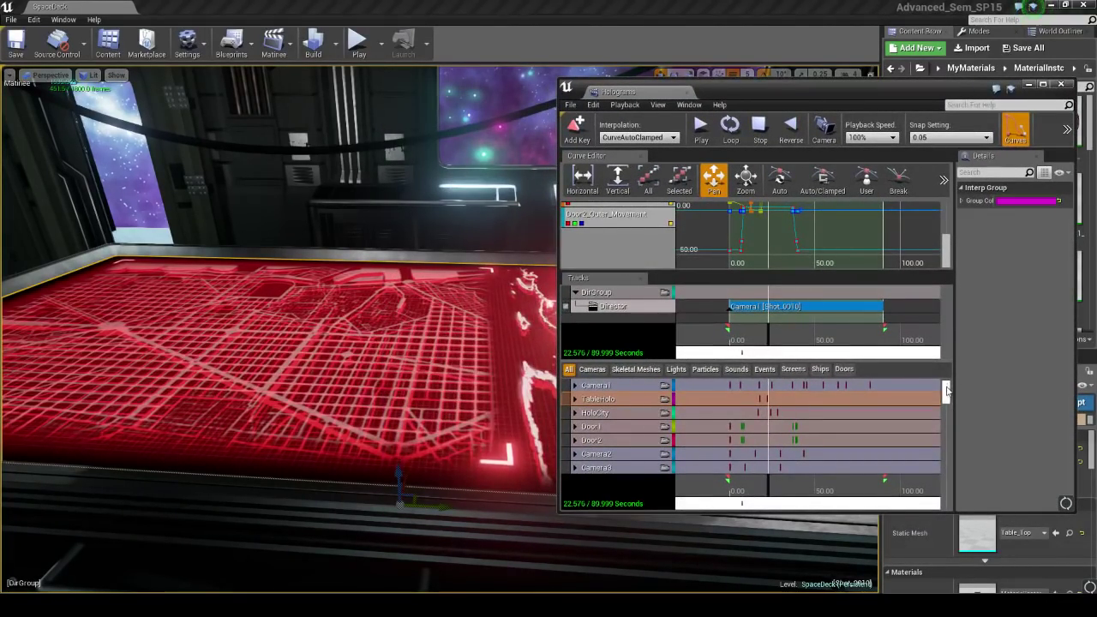
Step: Add a new empty Matinee group named Table2Tutorial
{"action": "left_click_drag", "start_coordinate": [946, 393], "coordinate": [960, 508]}
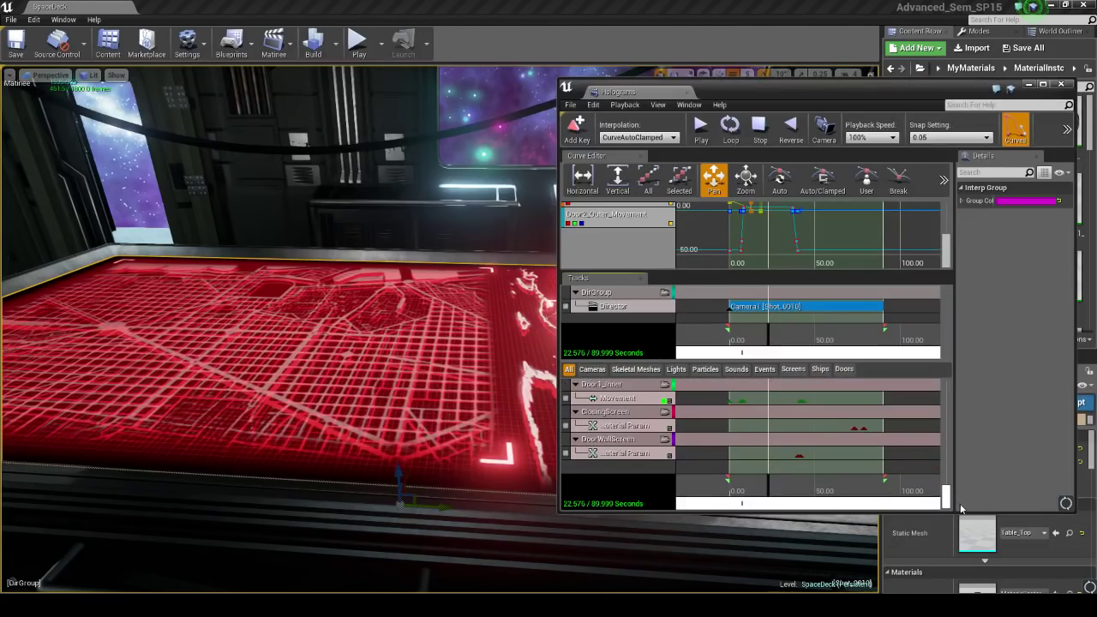
{"action": "right_click", "coordinate": [589, 473]}
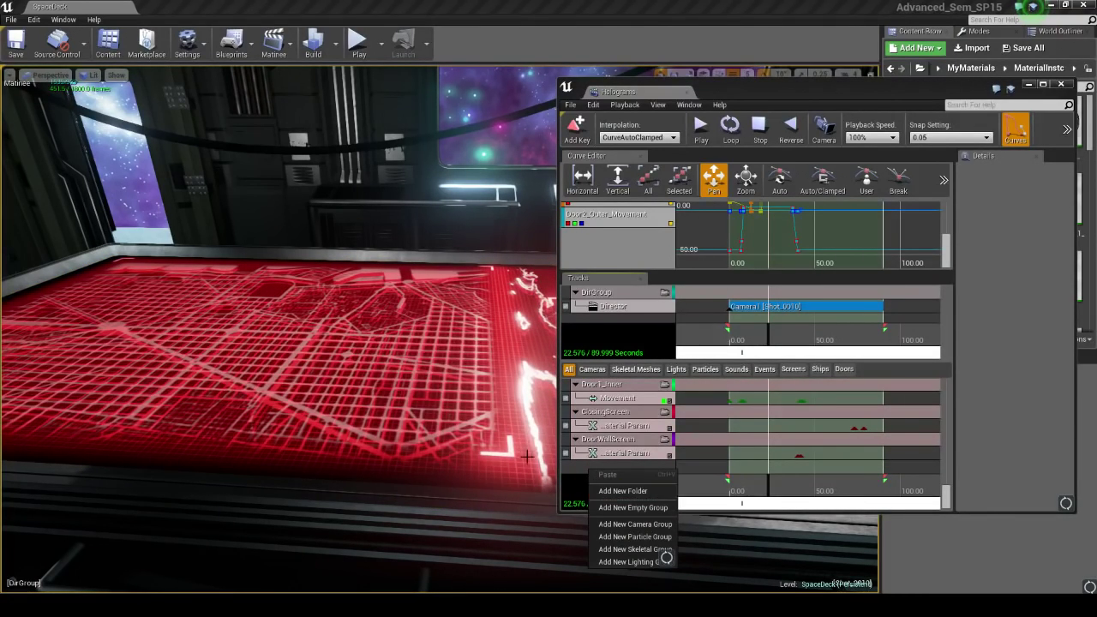
{"action": "left_click", "coordinate": [634, 508]}
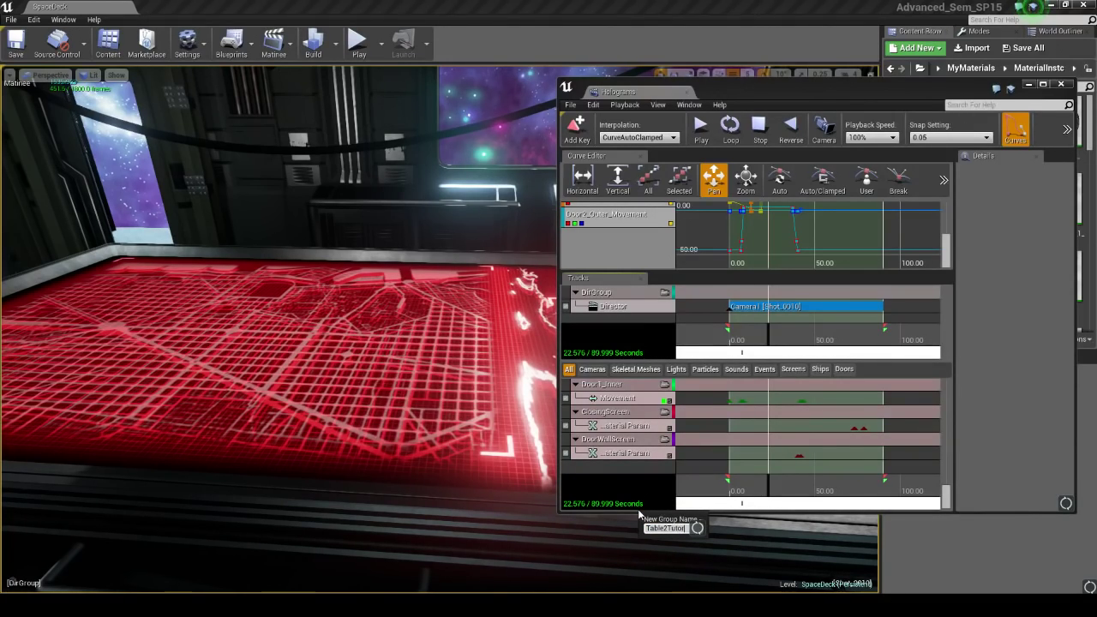
{"action": "key", "text": "Return"}
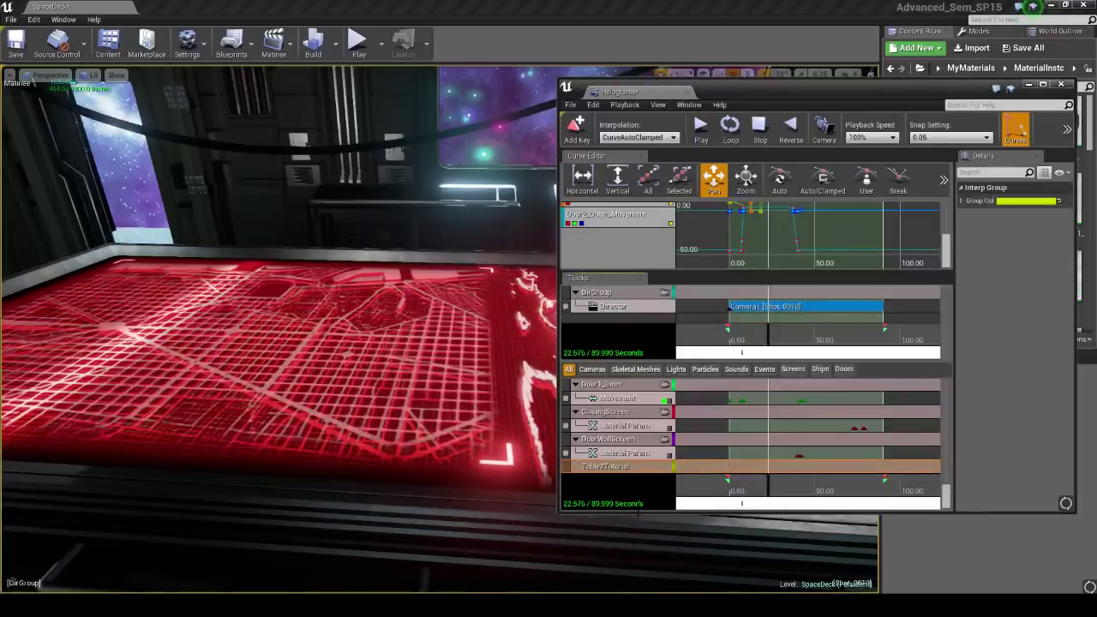
{"action": "scroll", "coordinate": [942, 409], "scroll_direction": "up", "scroll_amount": 10}
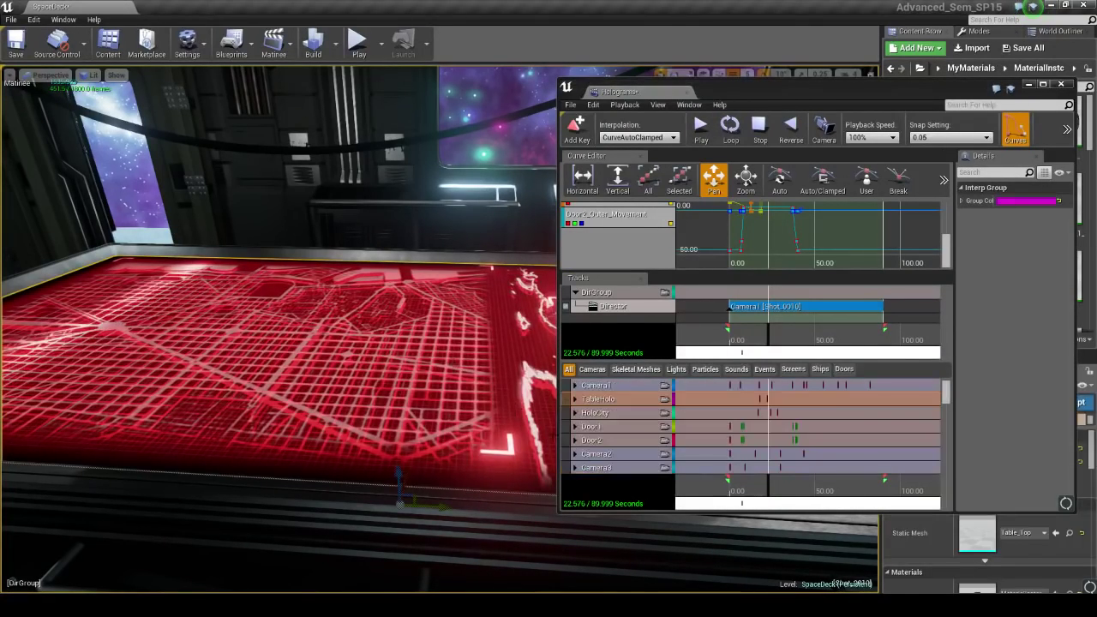
{"action": "scroll", "coordinate": [943, 409], "scroll_direction": "down", "scroll_amount": 10}
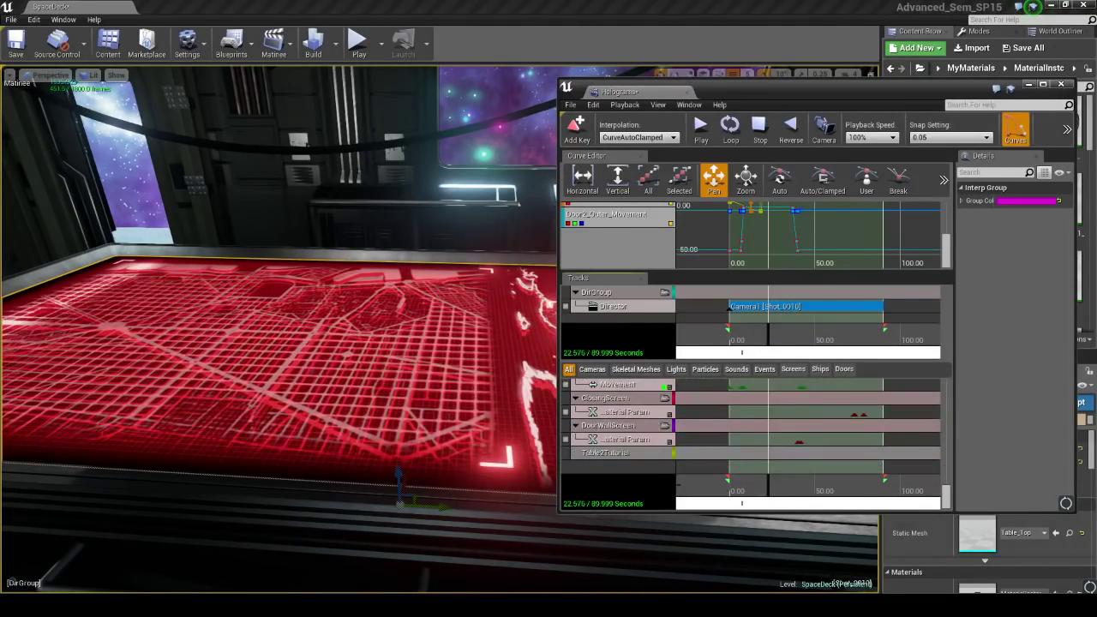
Step: Add the selected Table_Top actor to the Table2Tutorial group
{"action": "right_click", "coordinate": [642, 456]}
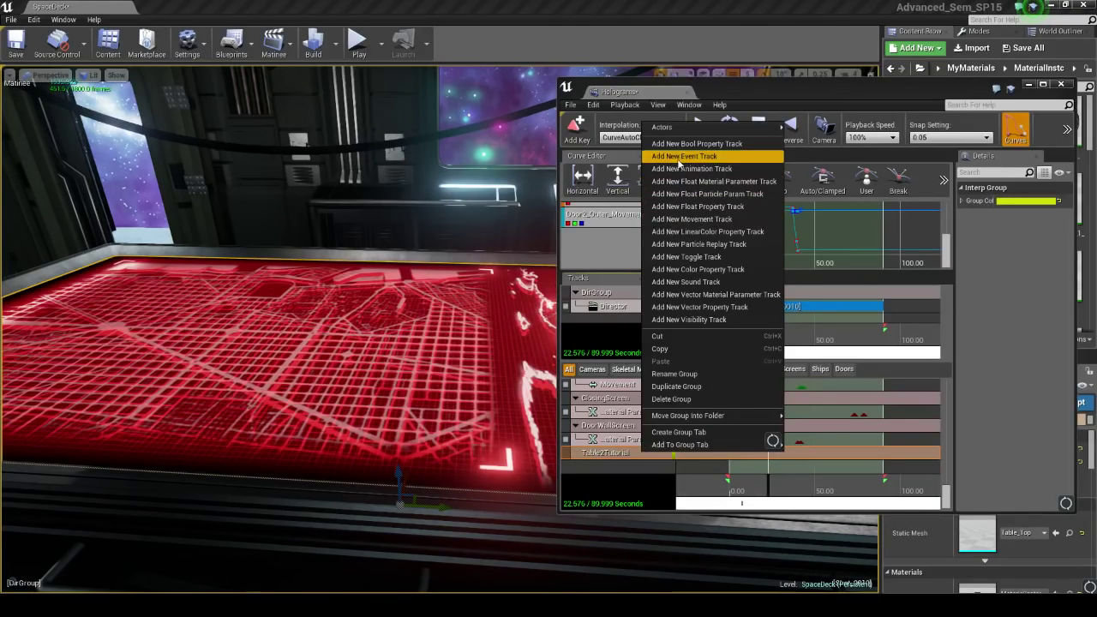
{"action": "mouse_move", "coordinate": [687, 129]}
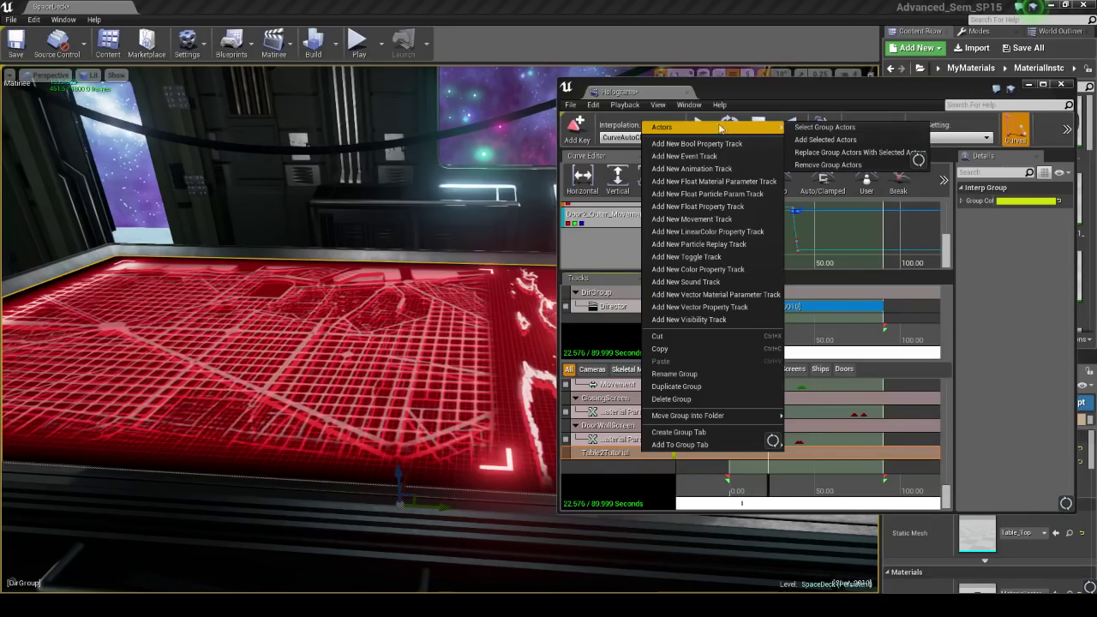
{"action": "left_click", "coordinate": [855, 140]}
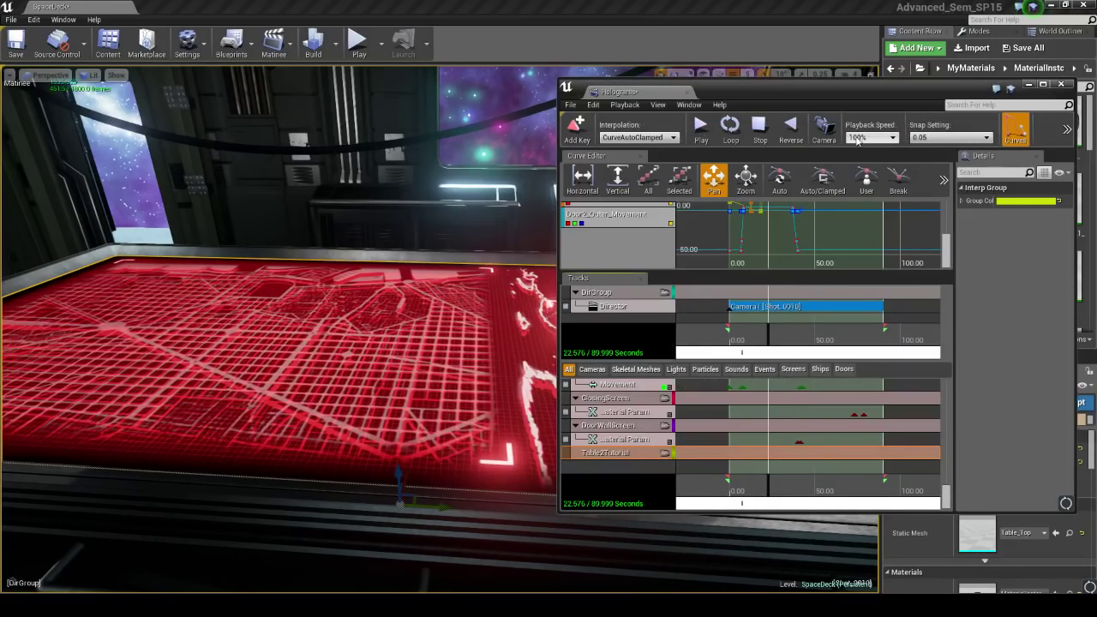
{"action": "left_click_drag", "start_coordinate": [881, 90], "coordinate": [687, 86]}
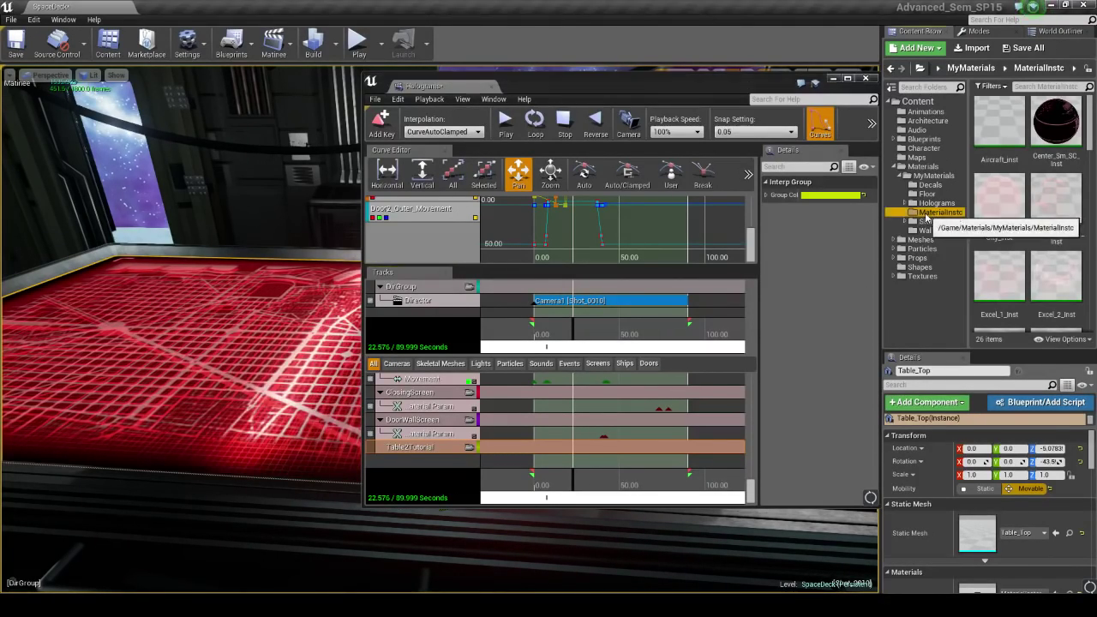
Step: Add a Float Material Param track to Table2Tutorial and widen the Matinee window
{"action": "left_click", "coordinate": [935, 212]}
{"action": "scroll", "coordinate": [1063, 248], "scroll_direction": "down", "scroll_amount": 3}
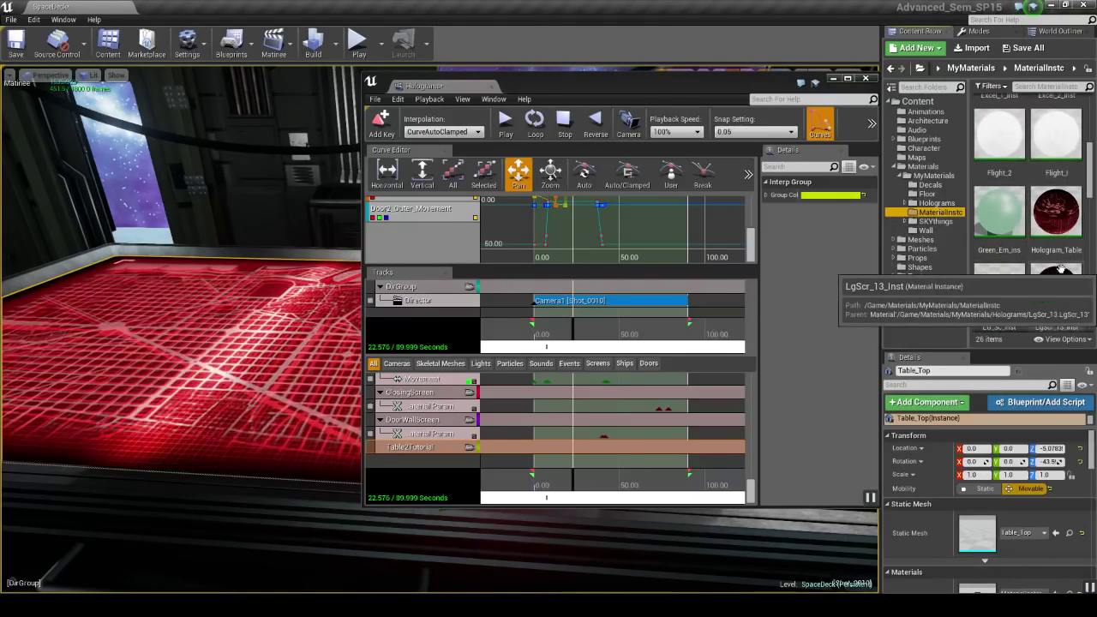
{"action": "right_click", "coordinate": [414, 451]}
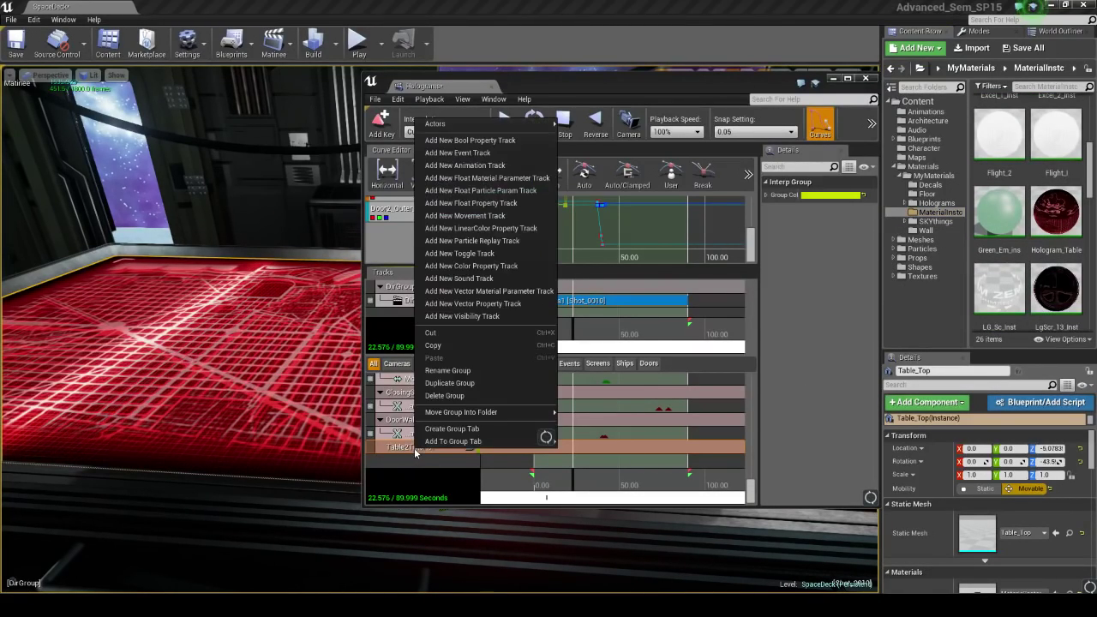
{"action": "left_click", "coordinate": [529, 178]}
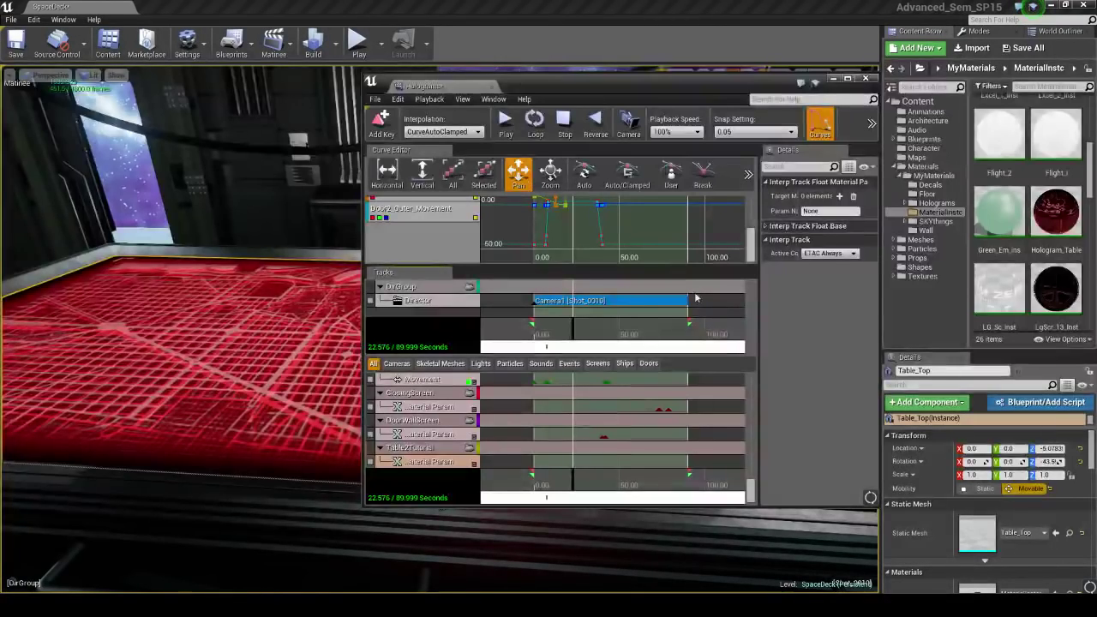
{"action": "left_click_drag", "start_coordinate": [749, 496], "coordinate": [752, 502]}
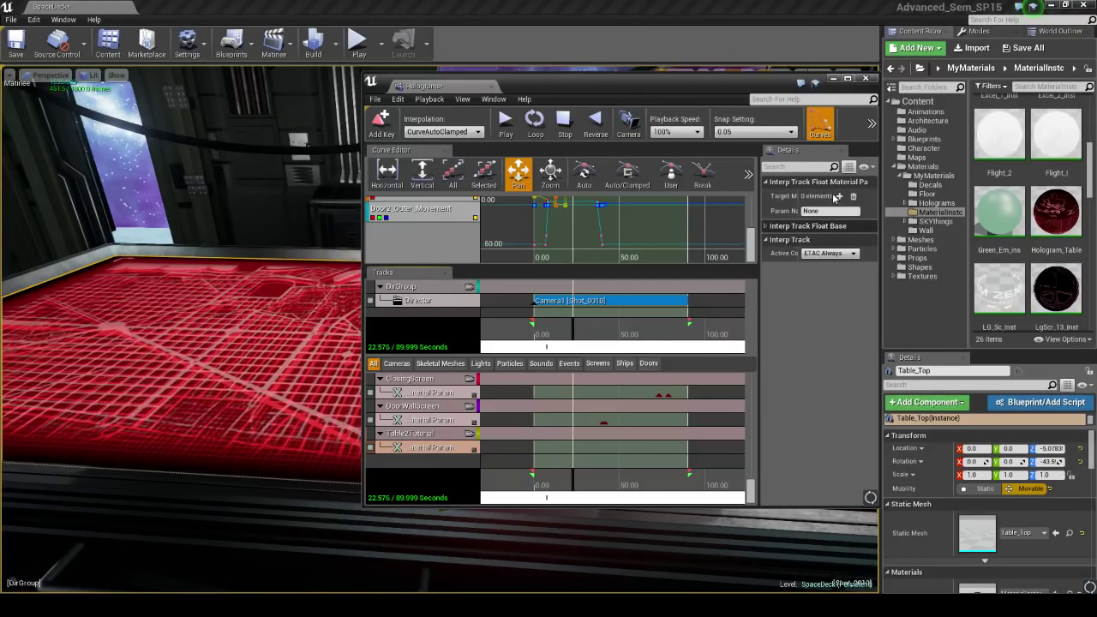
{"action": "left_click_drag", "start_coordinate": [361, 272], "coordinate": [274, 272]}
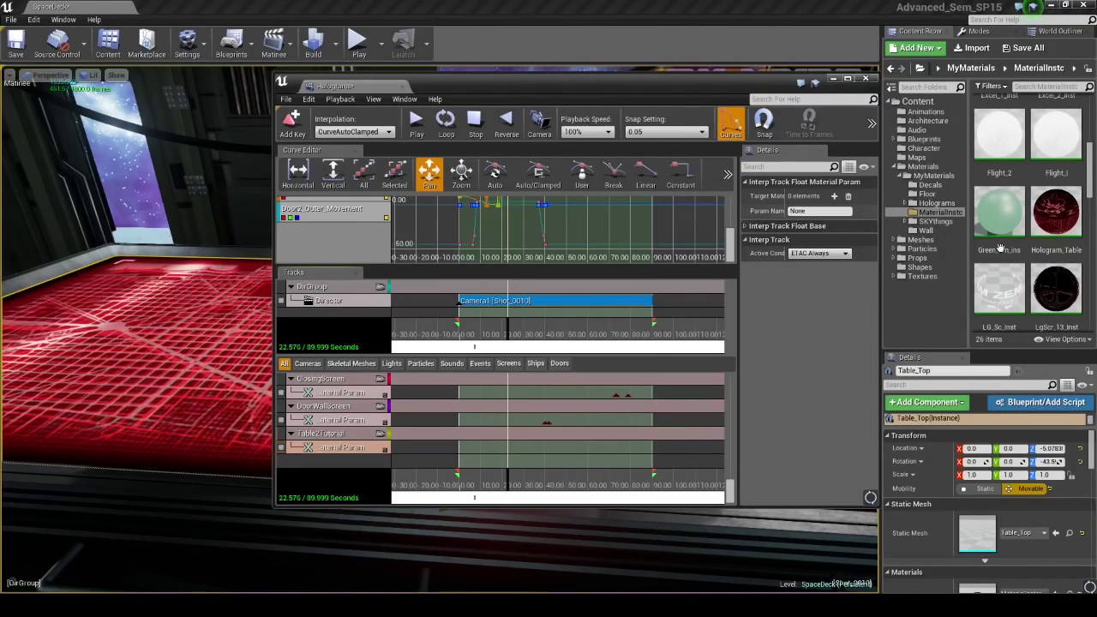
Step: Add the Hologram_Table material instance as the track's target material
{"action": "left_click", "coordinate": [1051, 215]}
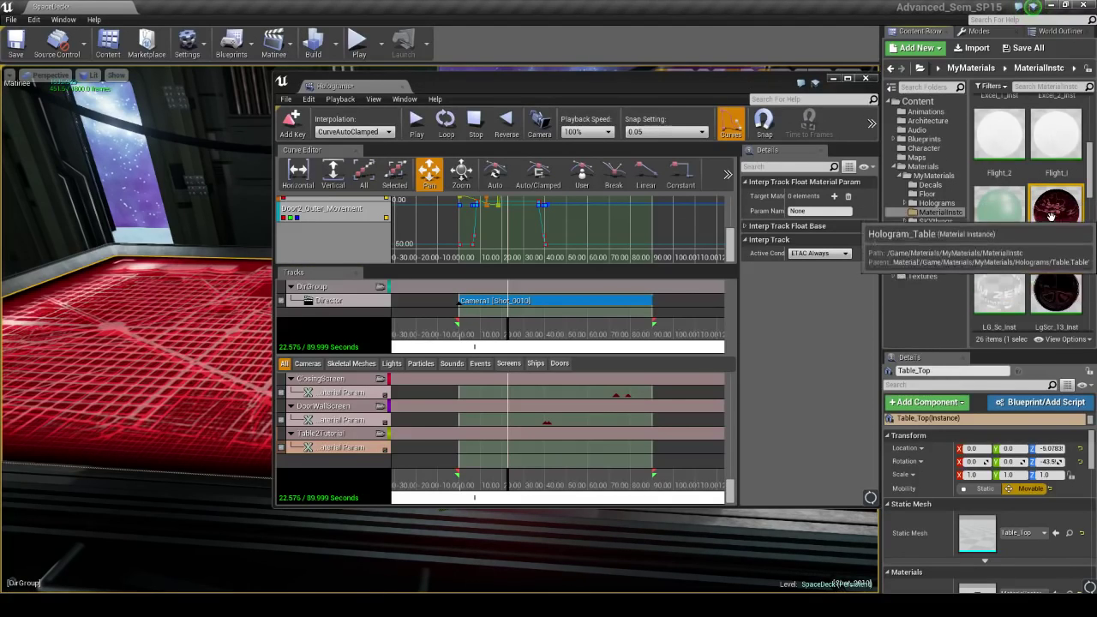
{"action": "left_click_drag", "start_coordinate": [1051, 216], "coordinate": [879, 217]}
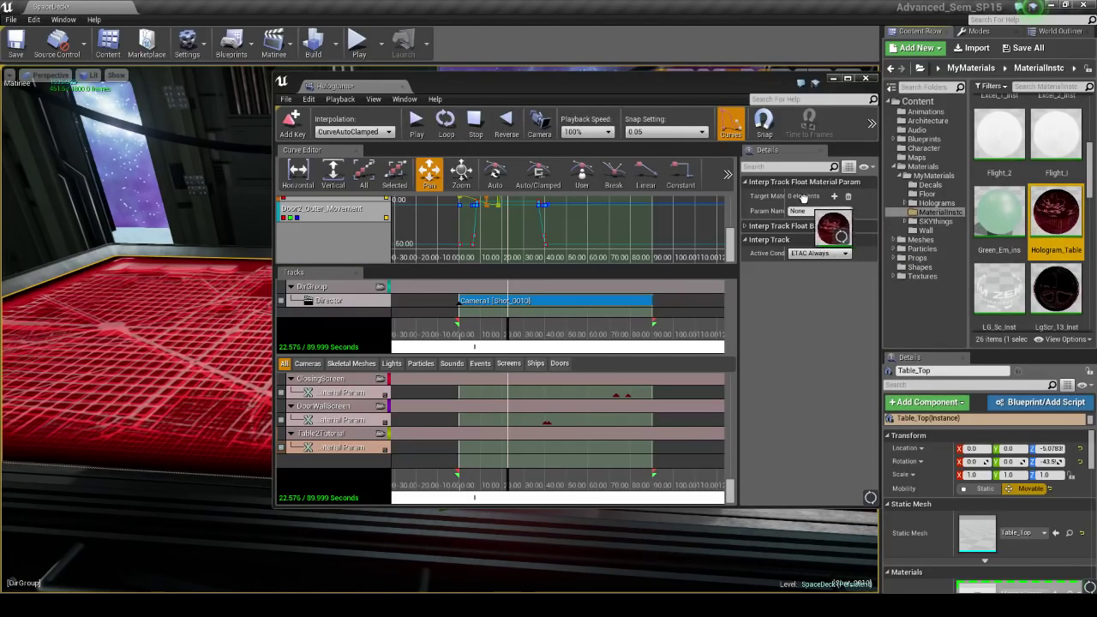
{"action": "left_click_drag", "start_coordinate": [803, 196], "coordinate": [838, 206]}
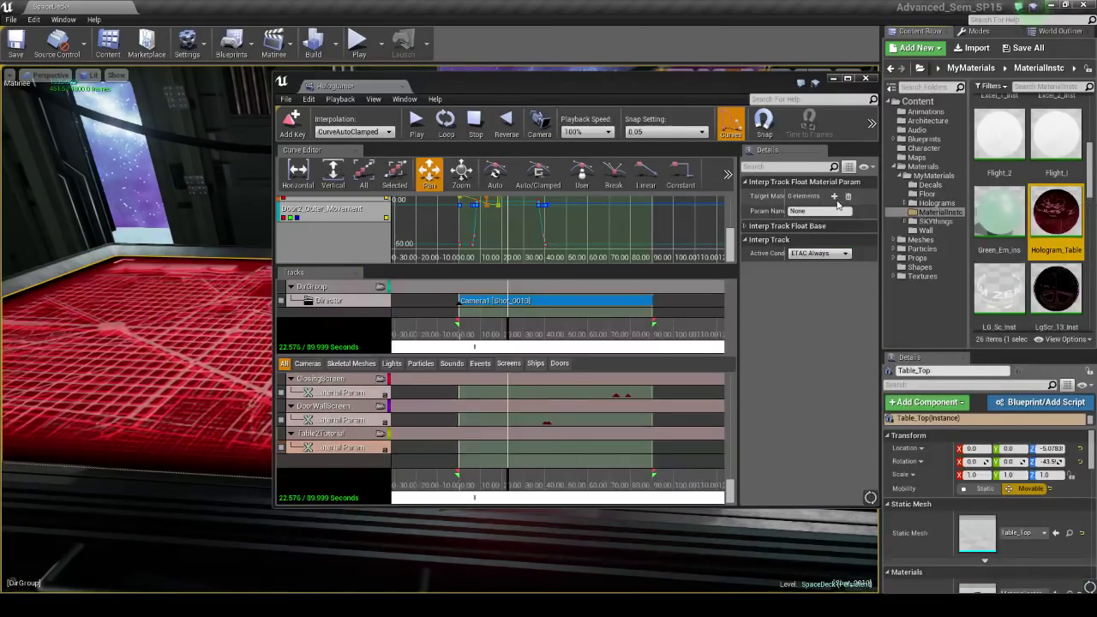
{"action": "left_click", "coordinate": [834, 199]}
{"action": "left_click", "coordinate": [837, 226]}
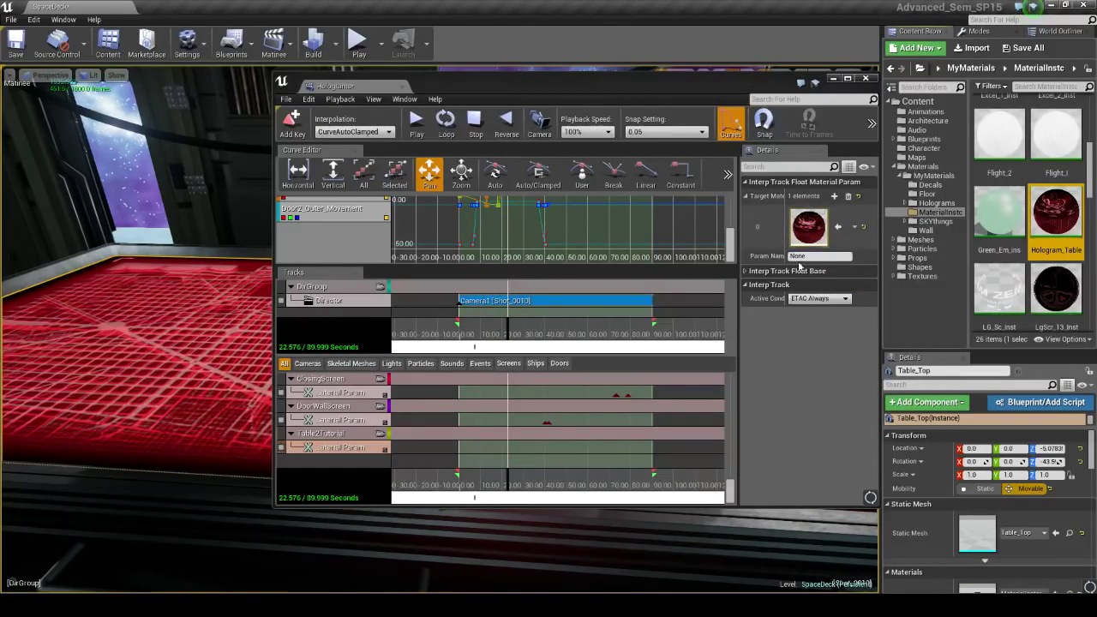
{"action": "mouse_move", "coordinate": [693, 90]}
{"action": "left_mouse_down"}
{"action": "mouse_move", "coordinate": [863, 78]}
{"action": "mouse_move", "coordinate": [709, 93]}
{"action": "left_mouse_up"}
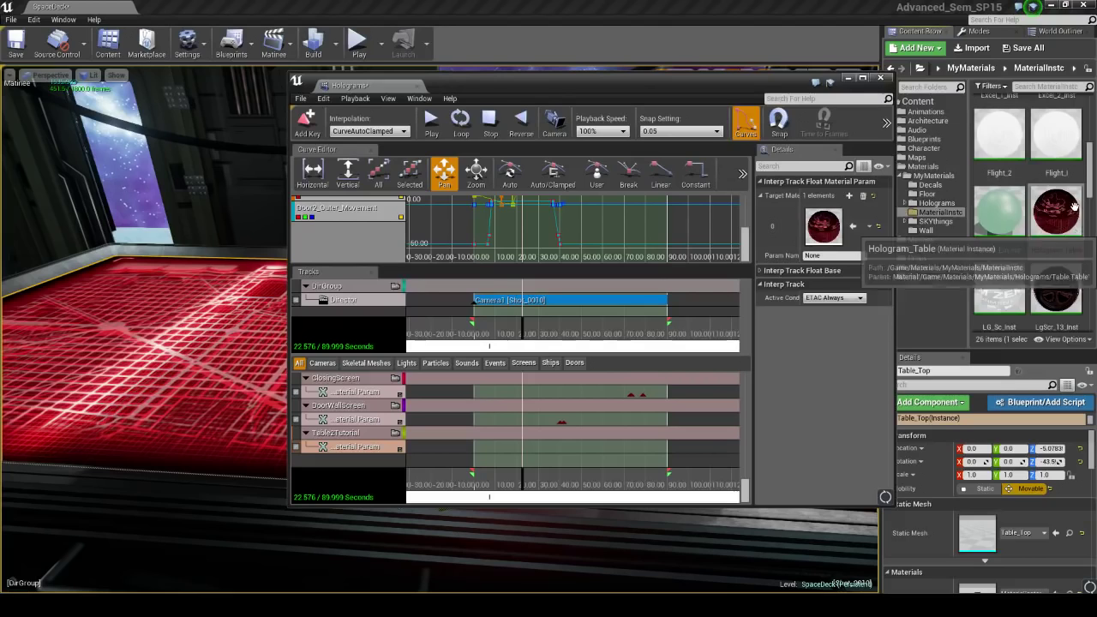
{"action": "left_click_drag", "start_coordinate": [1059, 203], "coordinate": [1033, 254]}
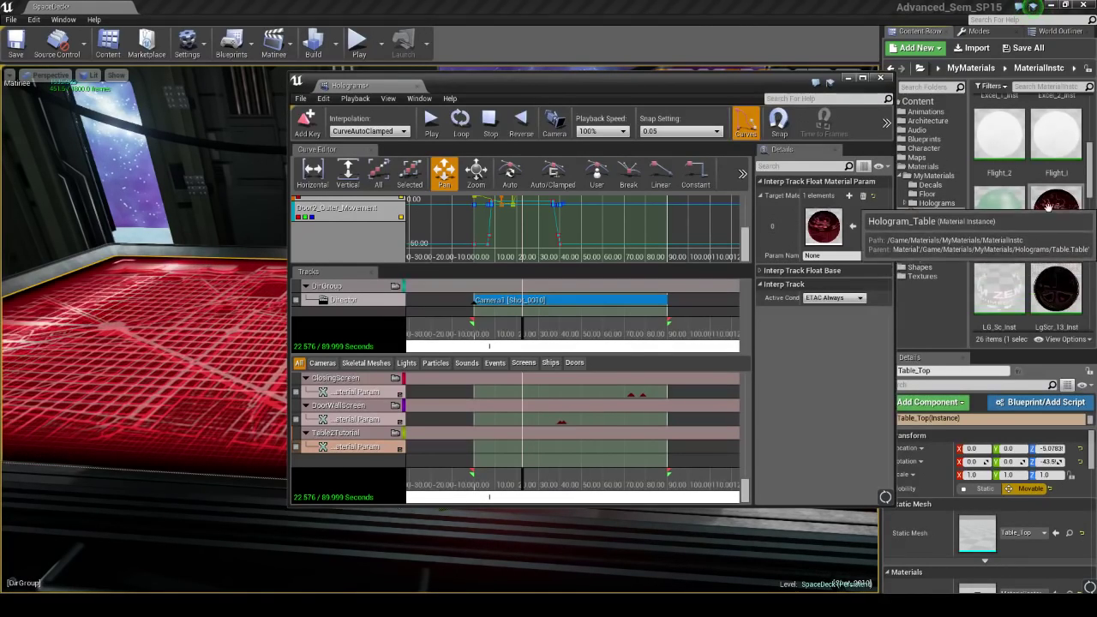
{"action": "left_click_drag", "start_coordinate": [684, 81], "coordinate": [882, 90]}
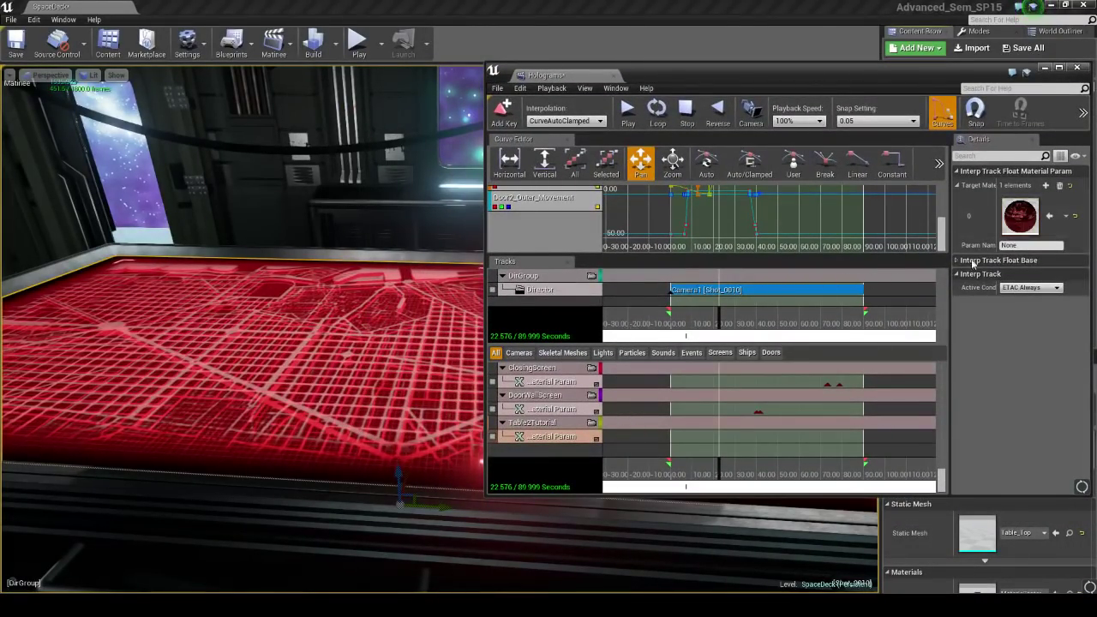
Step: Enter HologramPower as the material track's Param Name
{"action": "left_click", "coordinate": [1015, 245]}
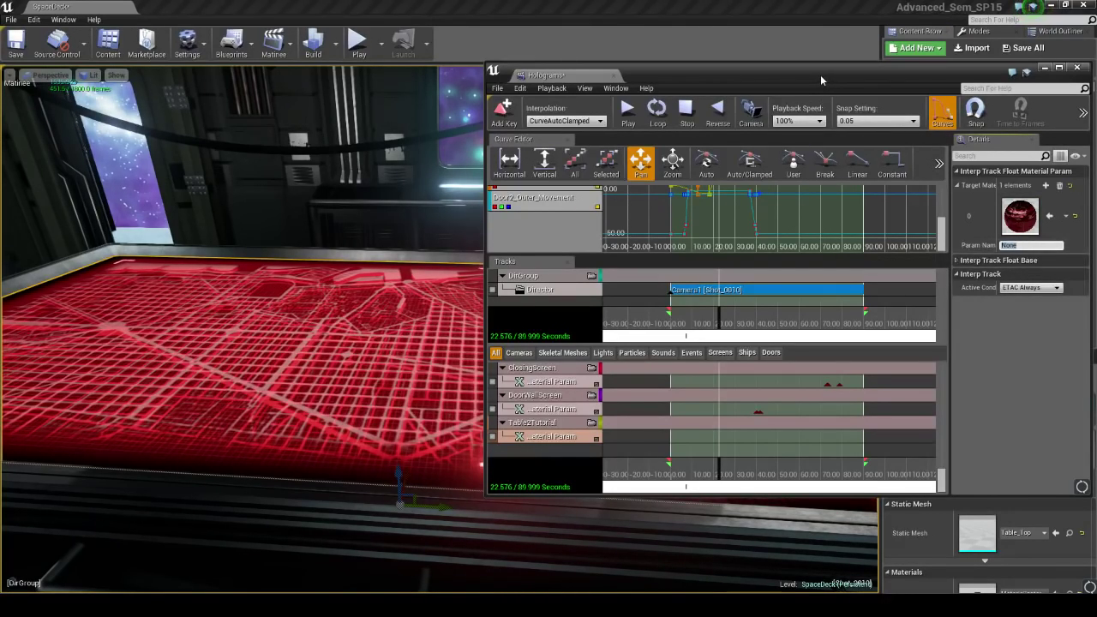
{"action": "type", "text": "Holo"}
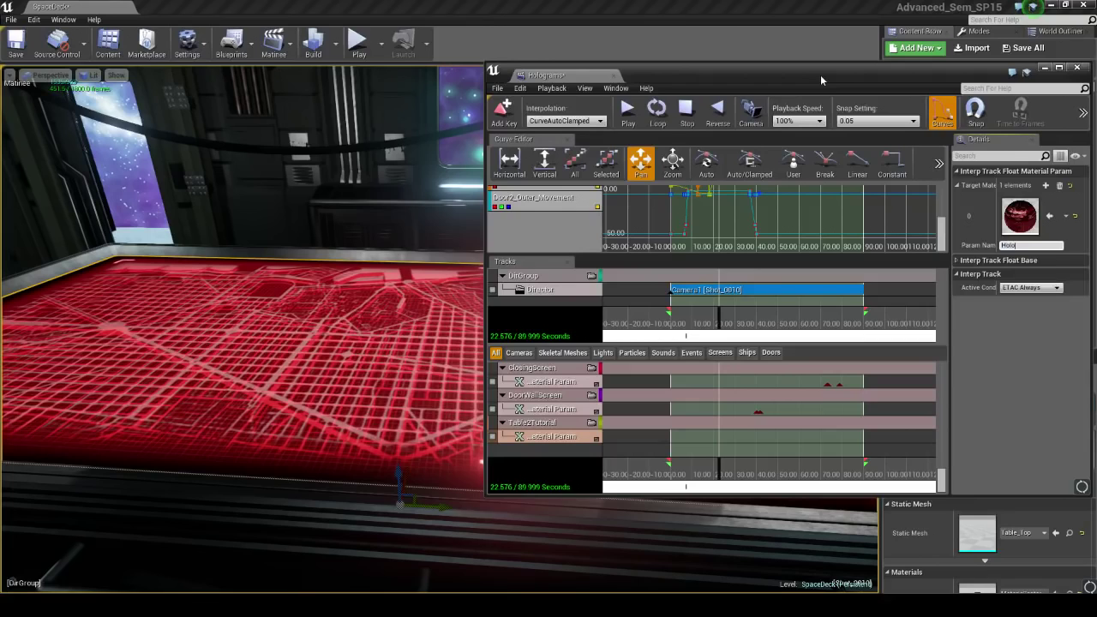
{"action": "type", "text": "gram"}
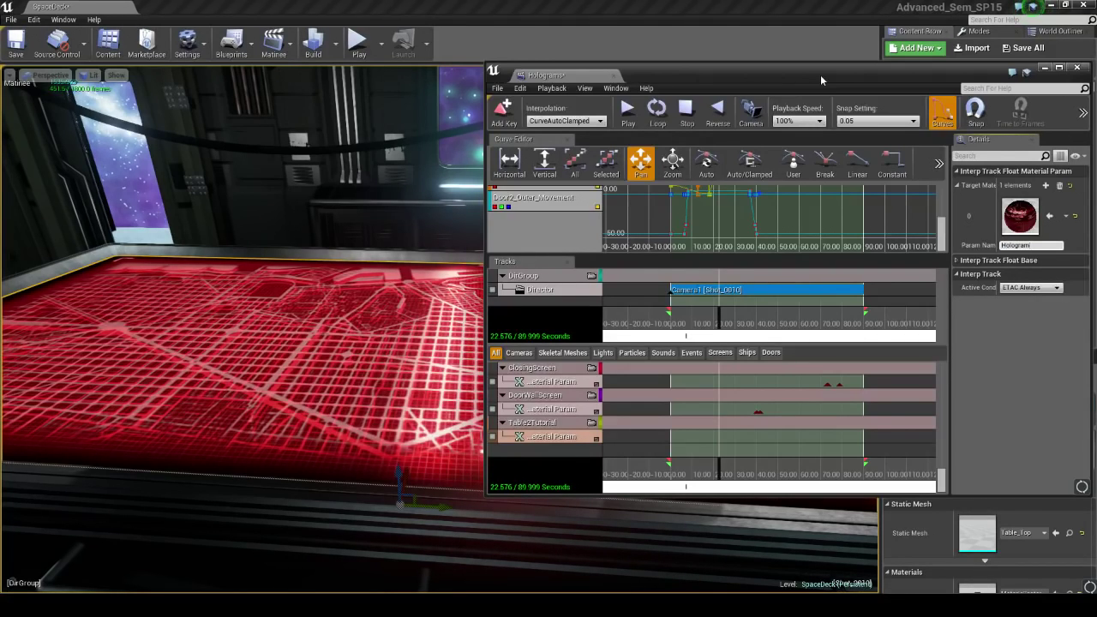
{"action": "type", "text": "Power"}
{"action": "key", "text": "Return"}
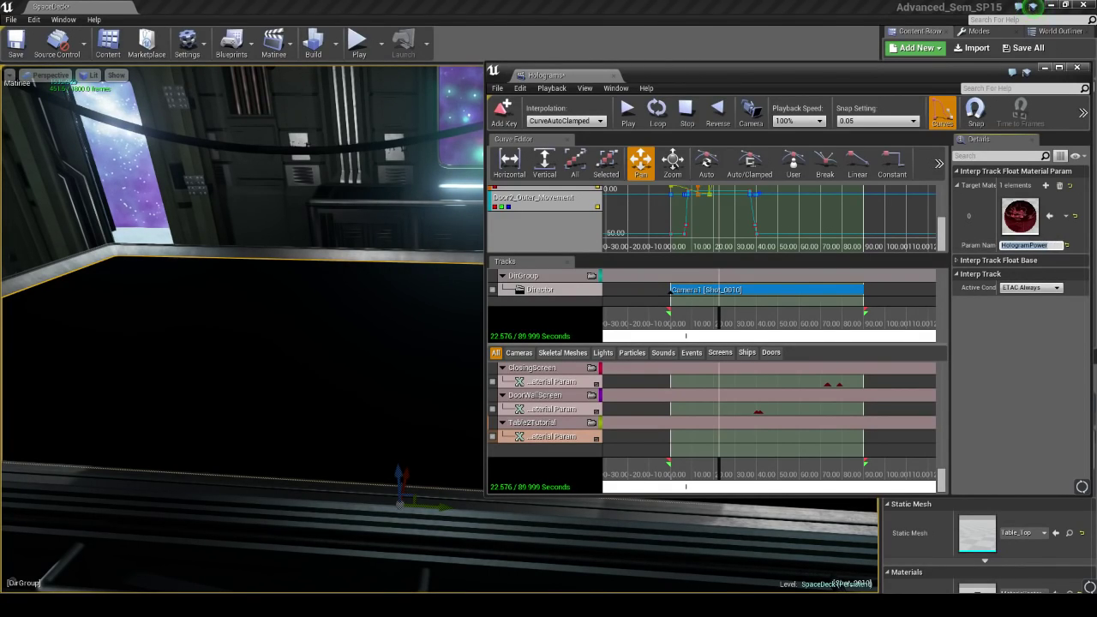
{"action": "left_click_drag", "start_coordinate": [702, 76], "coordinate": [703, 38]}
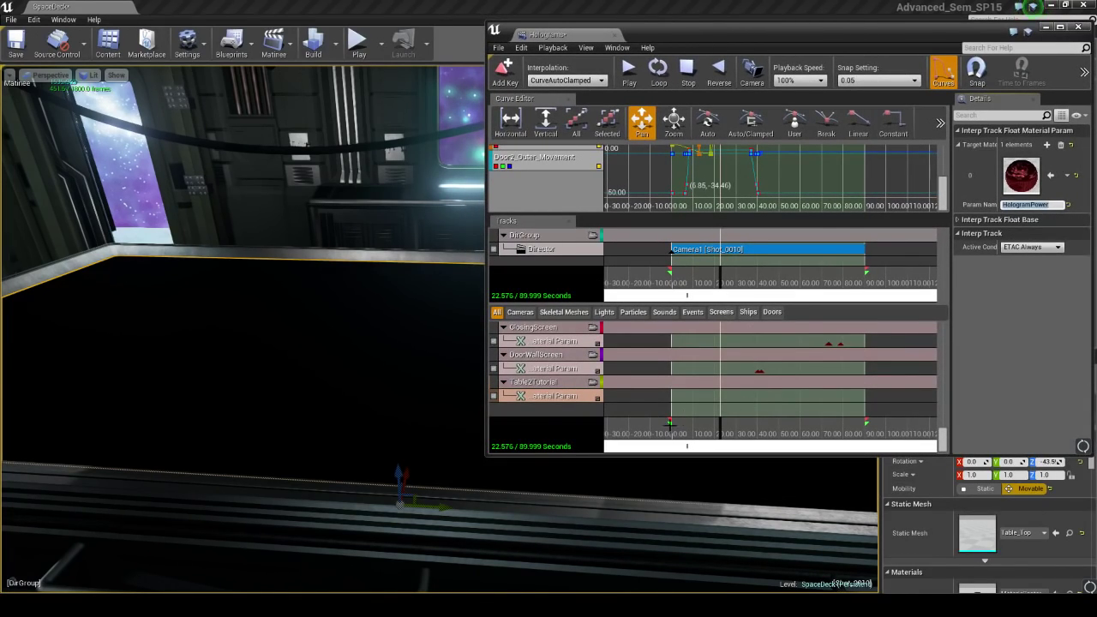
Step: Key HologramPower at 22.576 s with value 0 on the Table2Tutorial track
{"action": "left_click", "coordinate": [568, 400]}
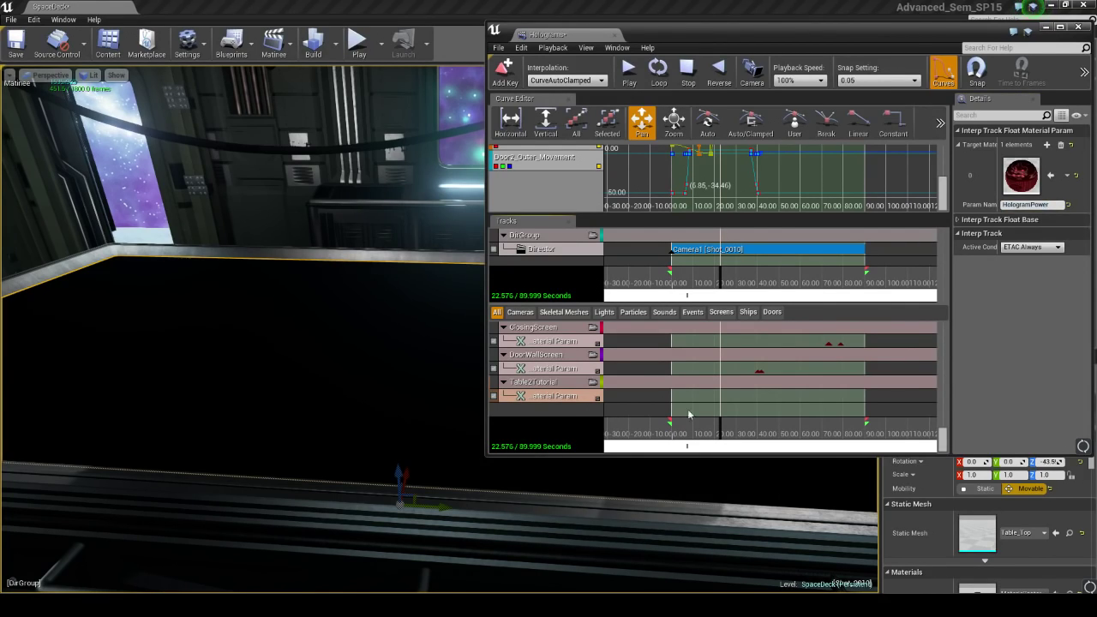
{"action": "scroll", "coordinate": [721, 414], "scroll_direction": "up", "scroll_amount": 10}
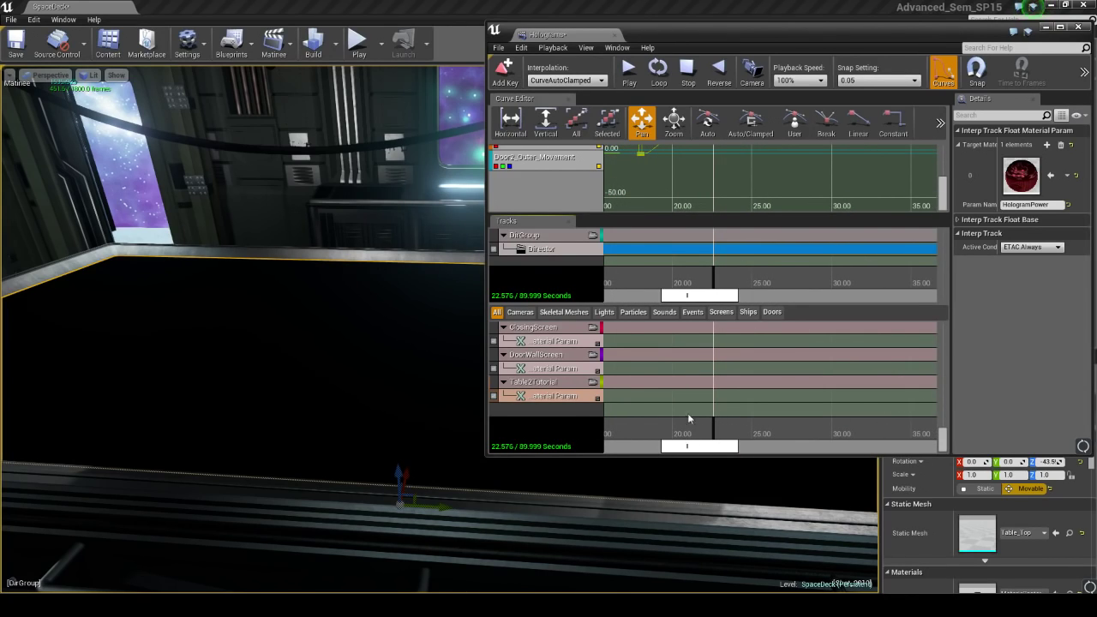
{"action": "left_click", "coordinate": [548, 385]}
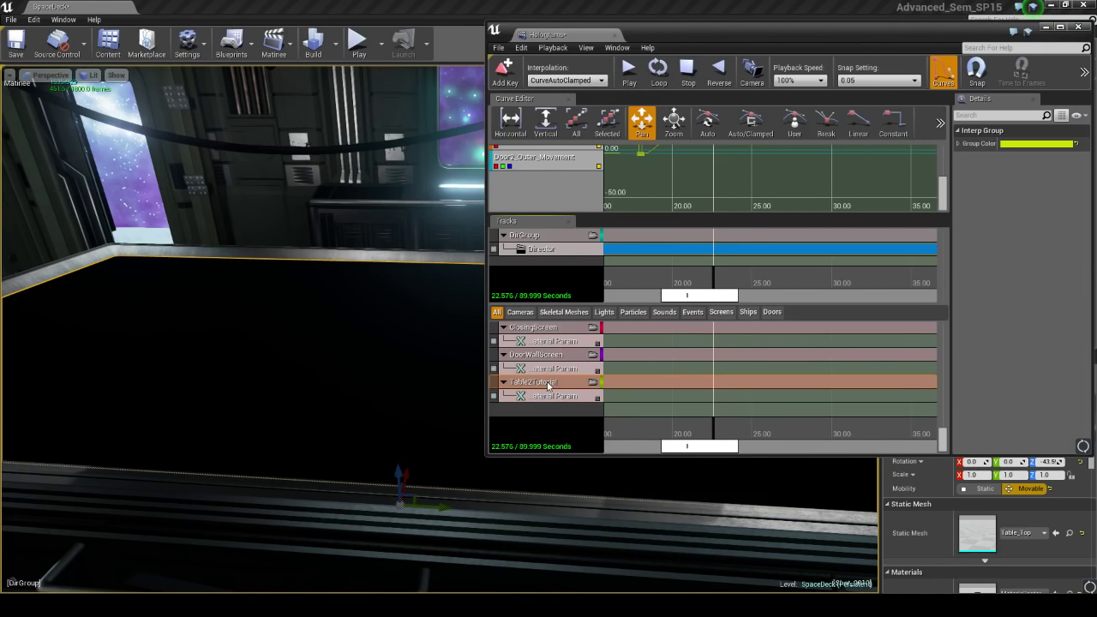
{"action": "left_click", "coordinate": [544, 398]}
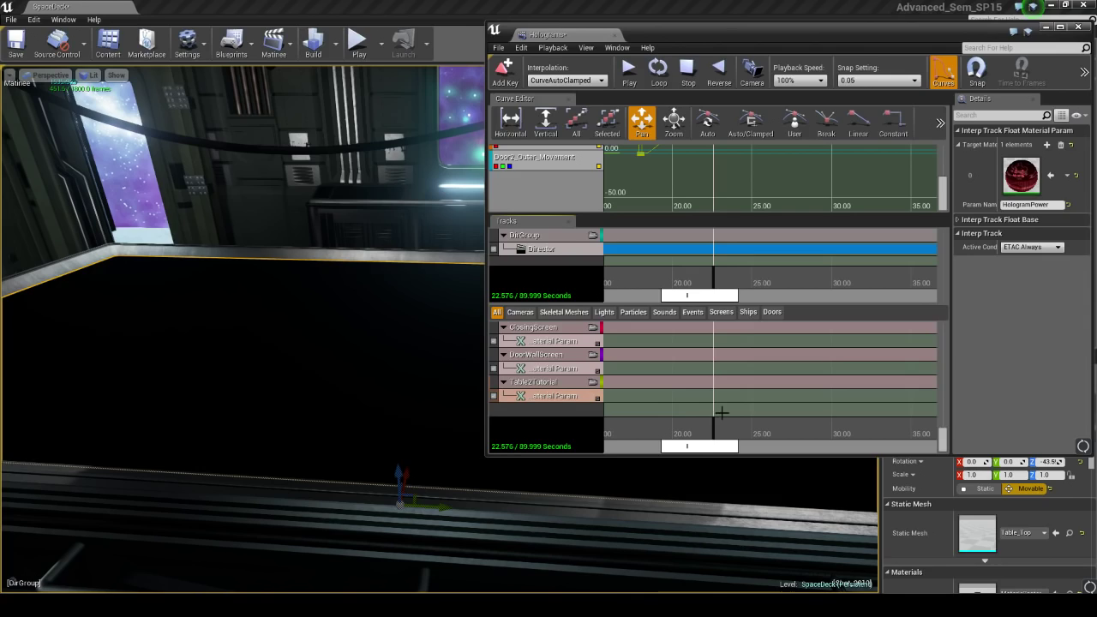
{"action": "key", "text": "Return"}
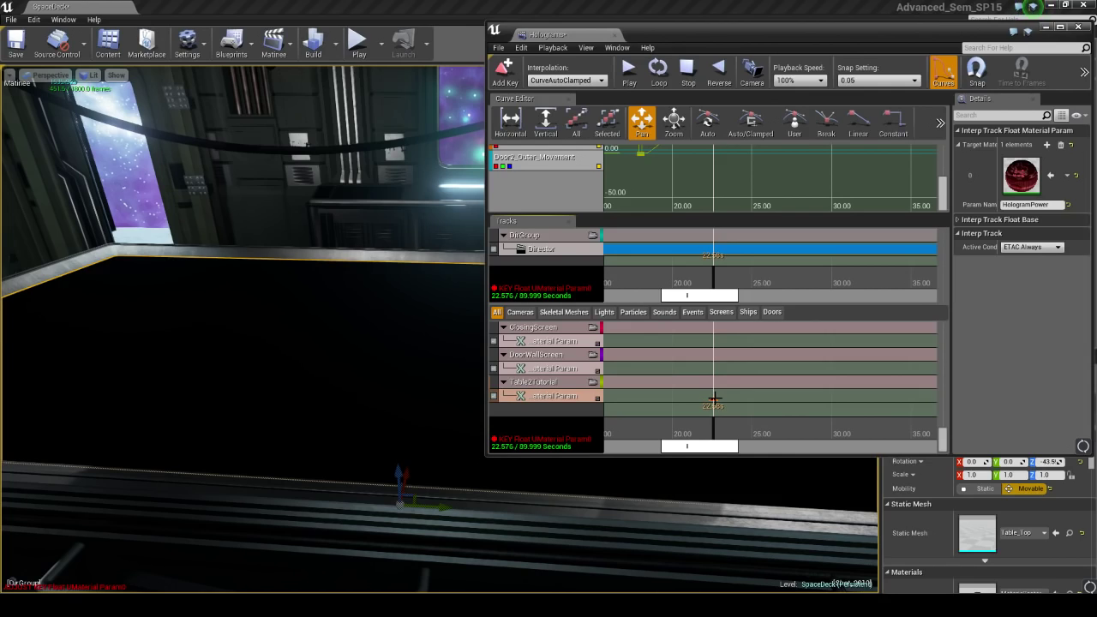
{"action": "right_click", "coordinate": [712, 400]}
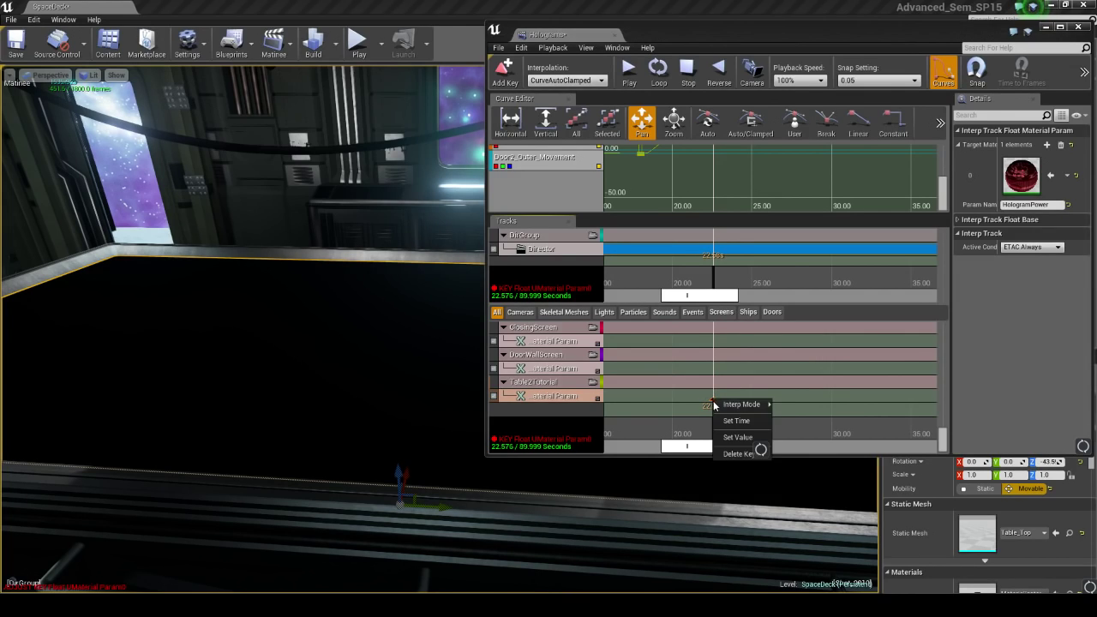
{"action": "left_click", "coordinate": [738, 437]}
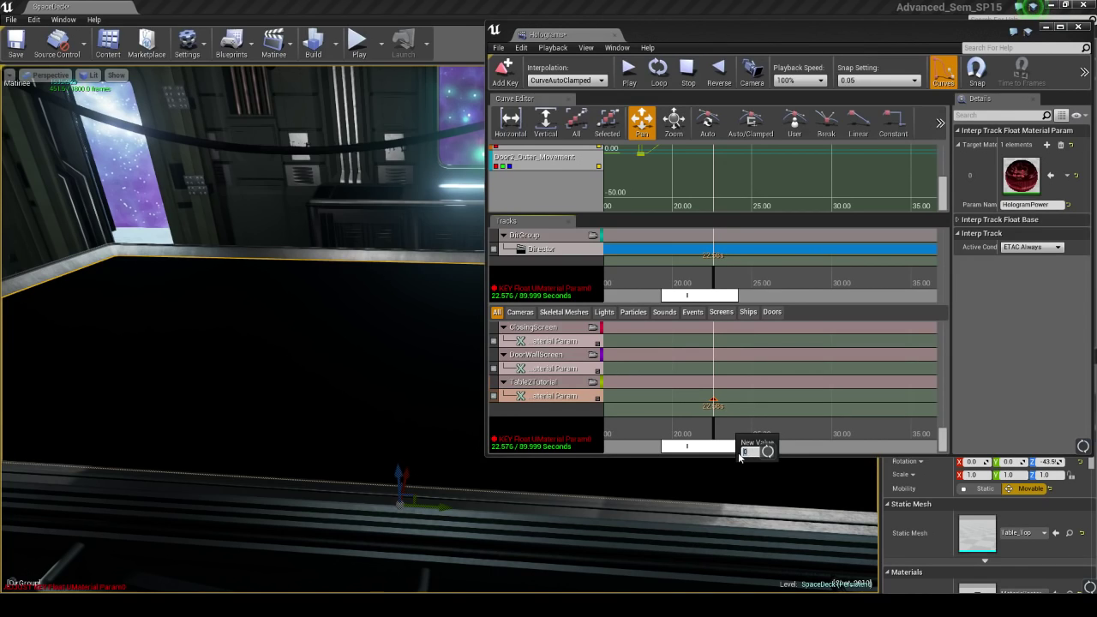
{"action": "key", "text": "Return"}
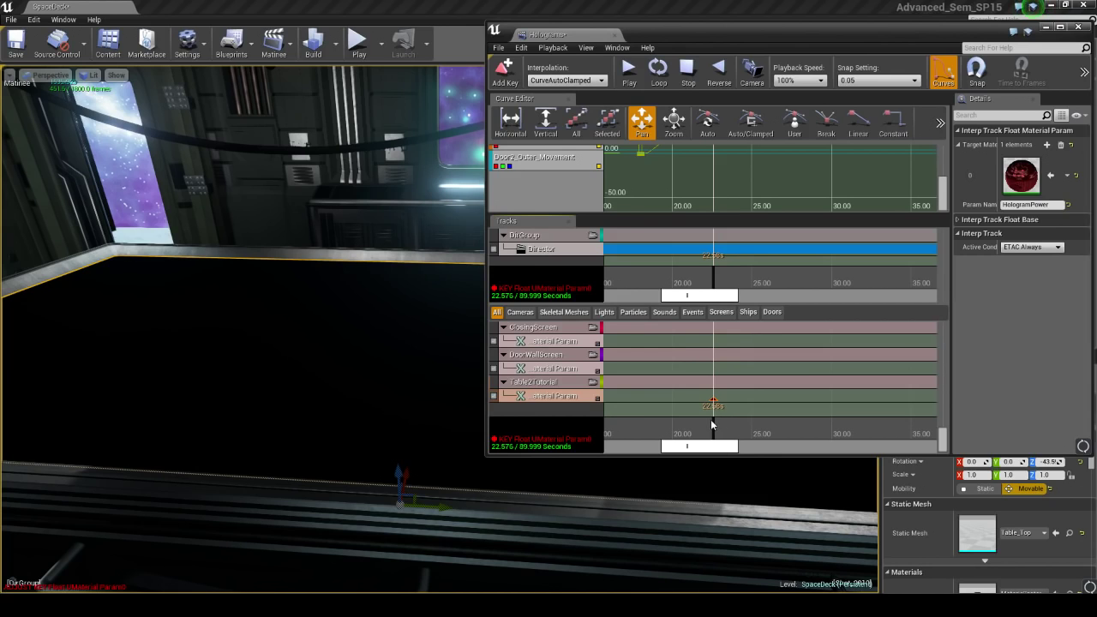
Step: Add a second HologramPower key at 24.967 s with value 1.5
{"action": "left_click_drag", "start_coordinate": [713, 424], "coordinate": [753, 431]}
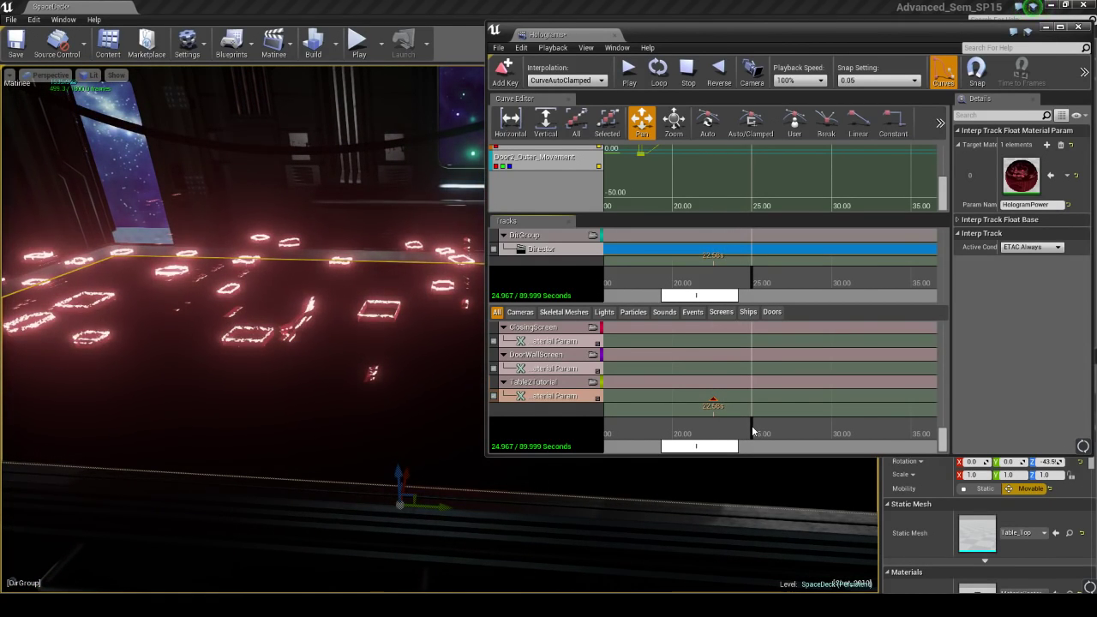
{"action": "key", "text": "Return"}
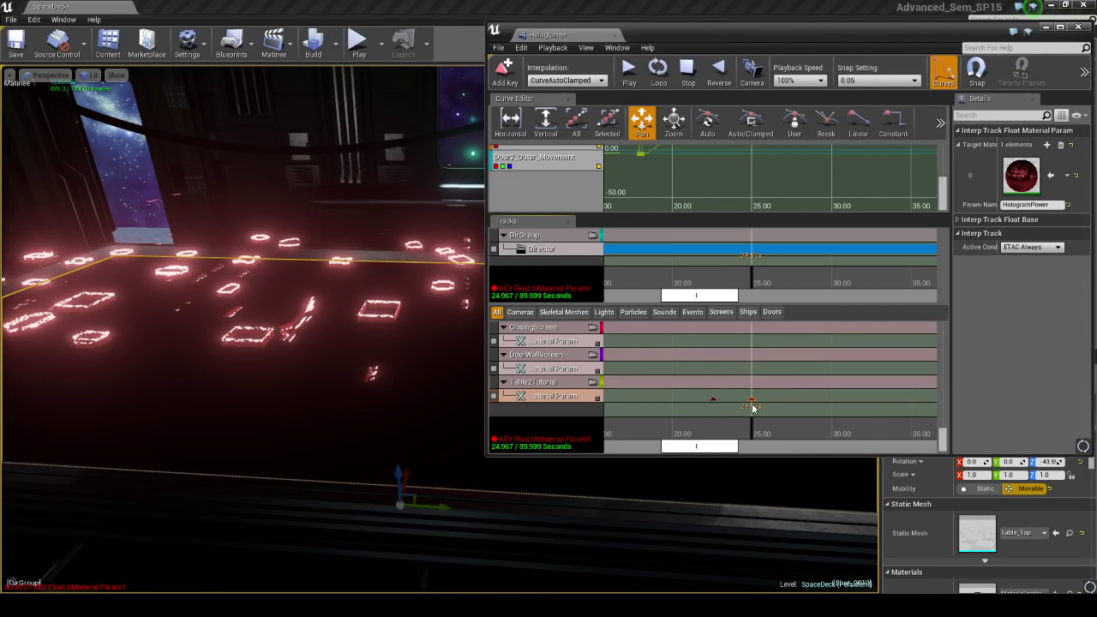
{"action": "right_click", "coordinate": [752, 398]}
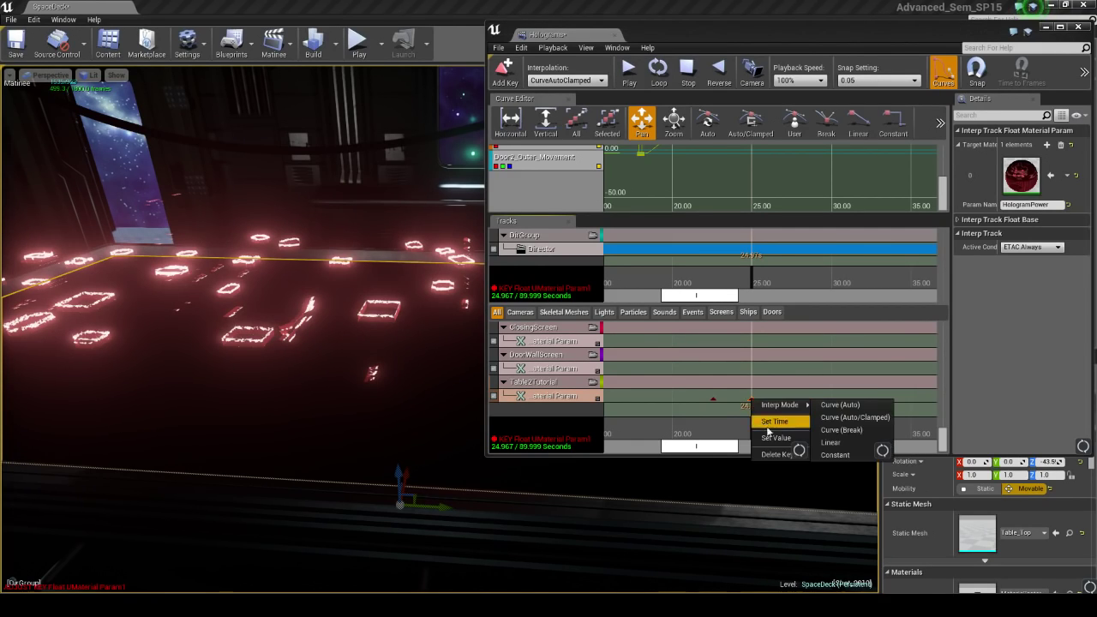
{"action": "left_click", "coordinate": [774, 437]}
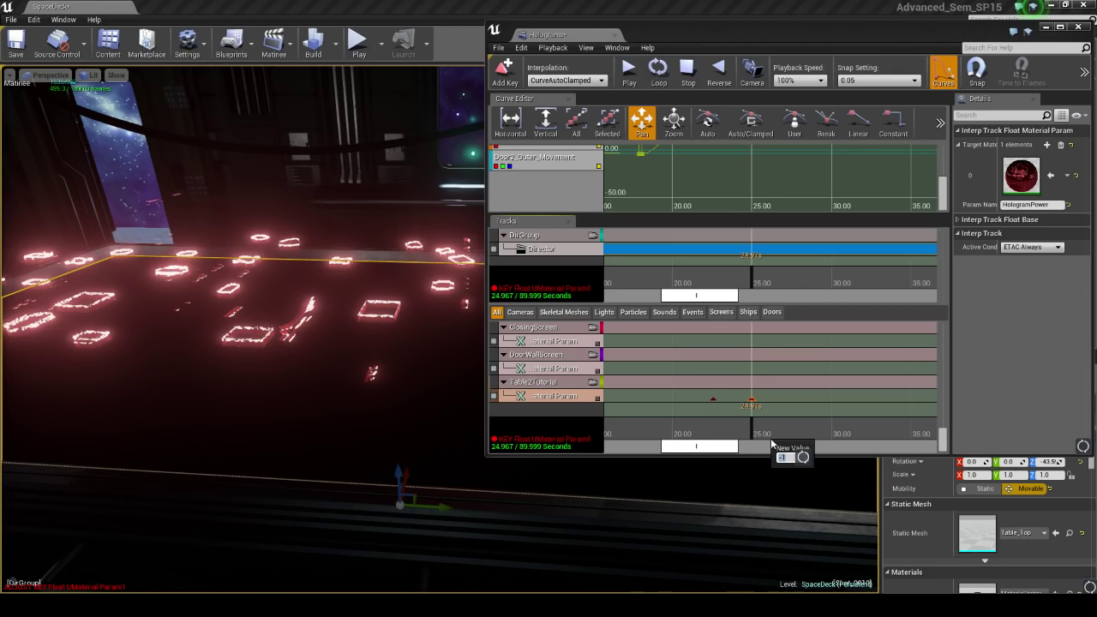
{"action": "type", "text": "1.5"}
{"action": "key", "text": "Return"}
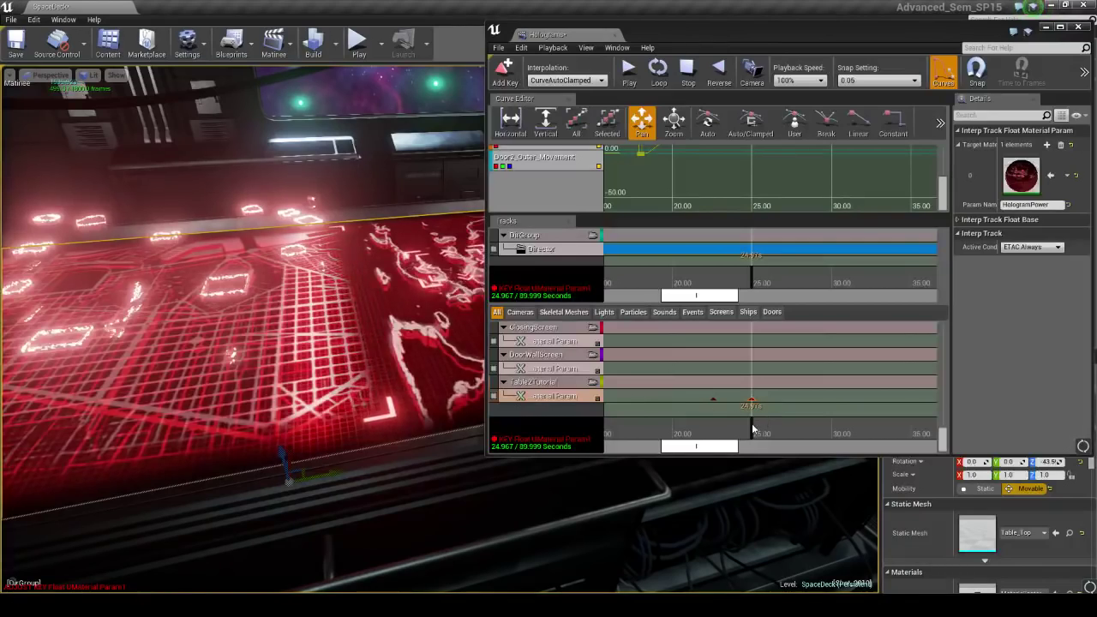
Step: Play the sequence from about 22 s to preview the table turning on
{"action": "left_click_drag", "start_coordinate": [751, 428], "coordinate": [705, 434]}
{"action": "left_click", "coordinate": [629, 68]}
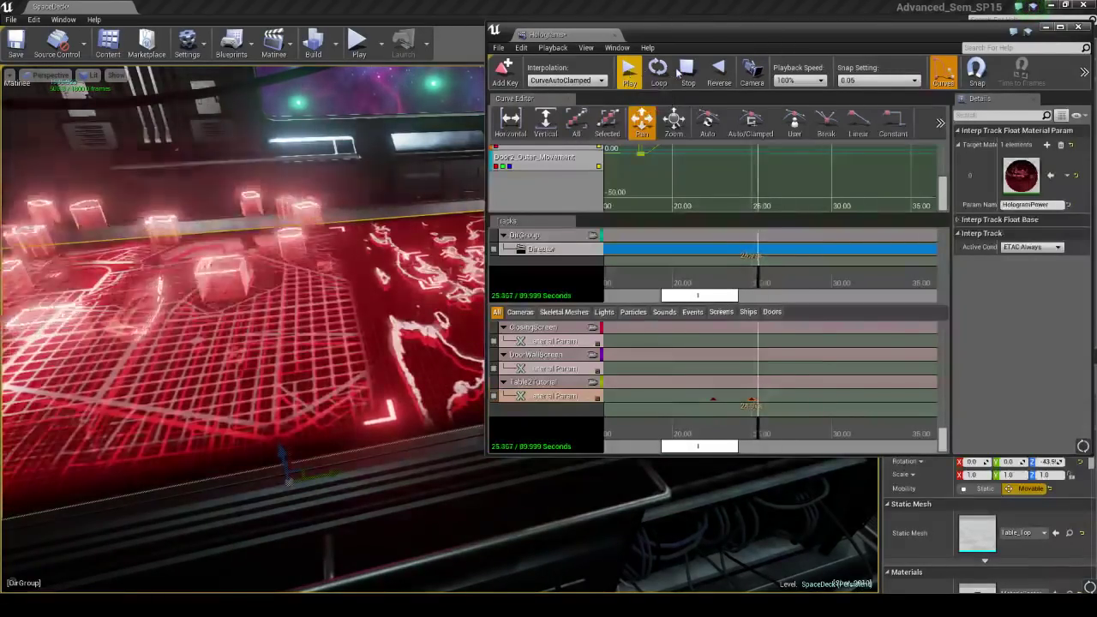
{"action": "left_click", "coordinate": [683, 70]}
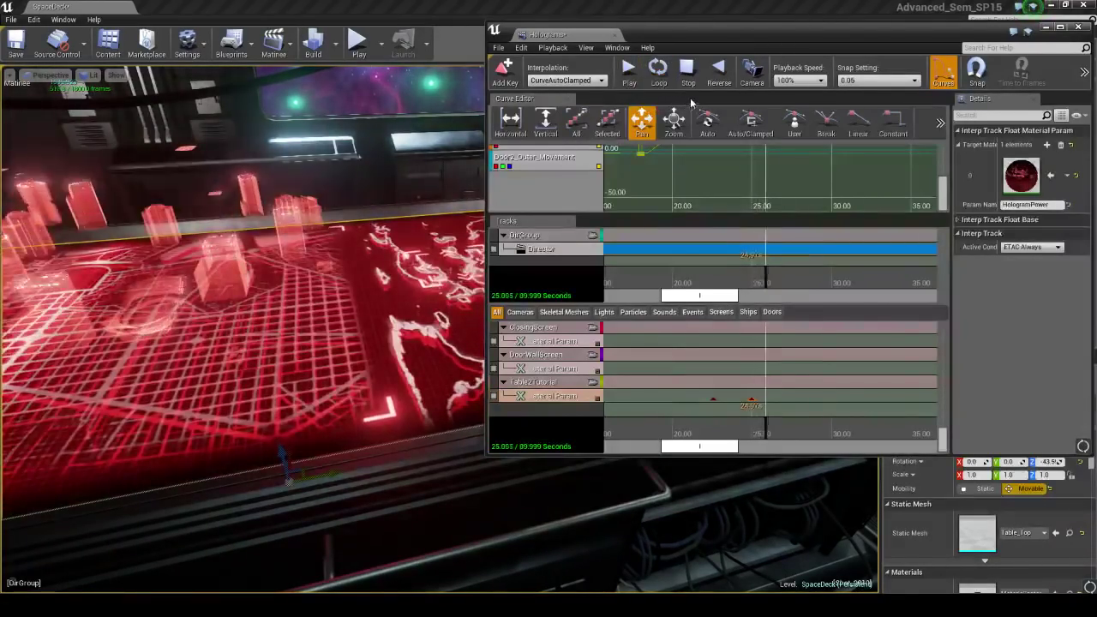
{"action": "left_click_drag", "start_coordinate": [778, 432], "coordinate": [701, 429]}
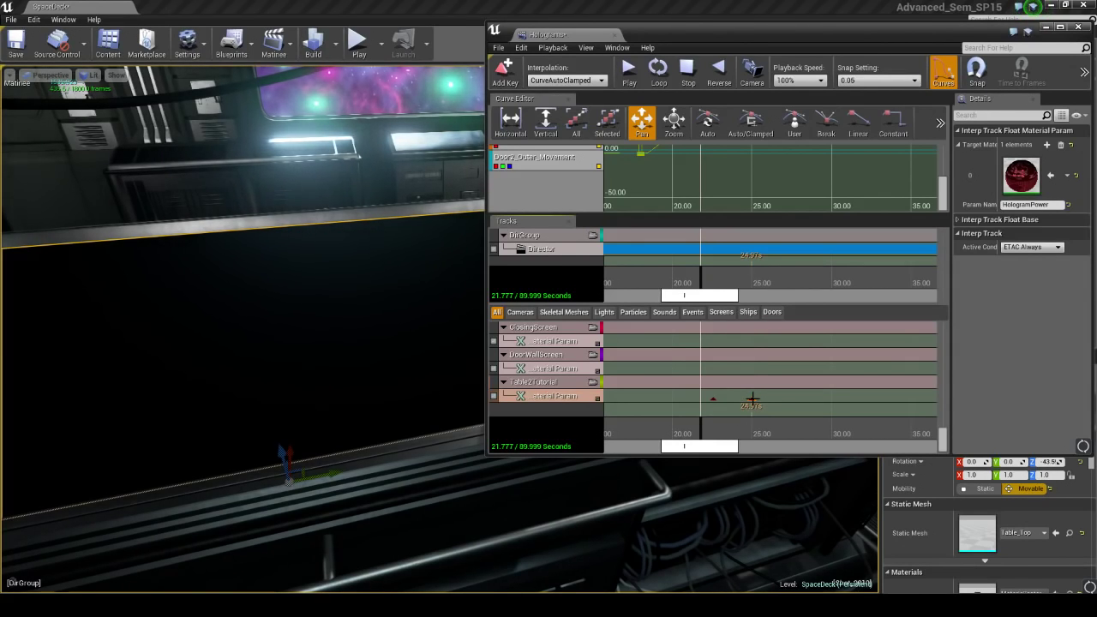
{"action": "left_click", "coordinate": [752, 399]}
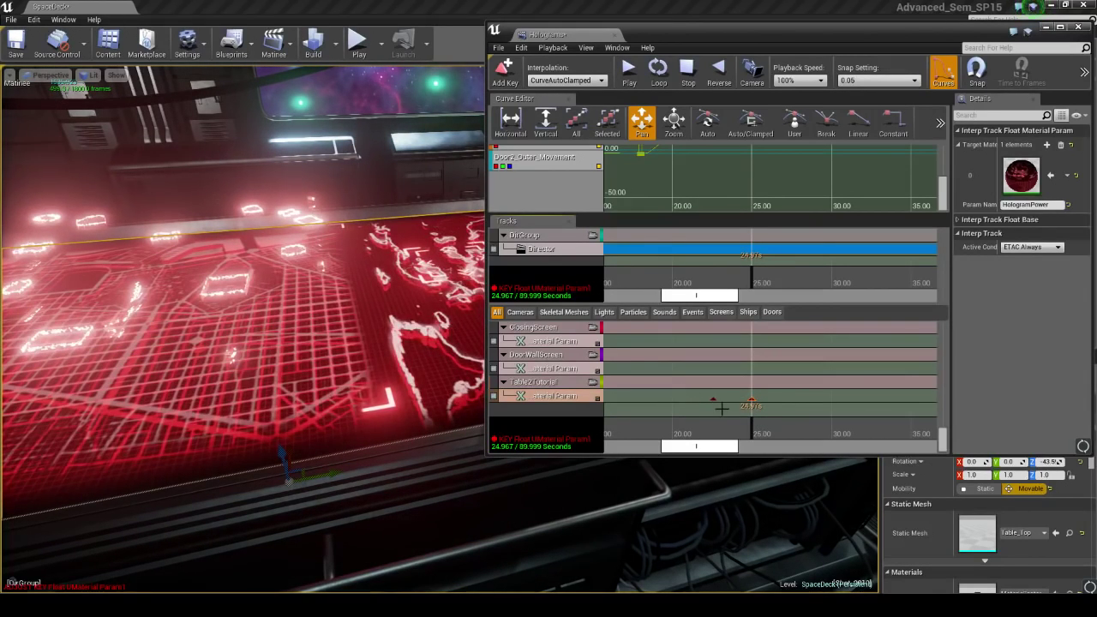
{"action": "left_click", "coordinate": [737, 411]}
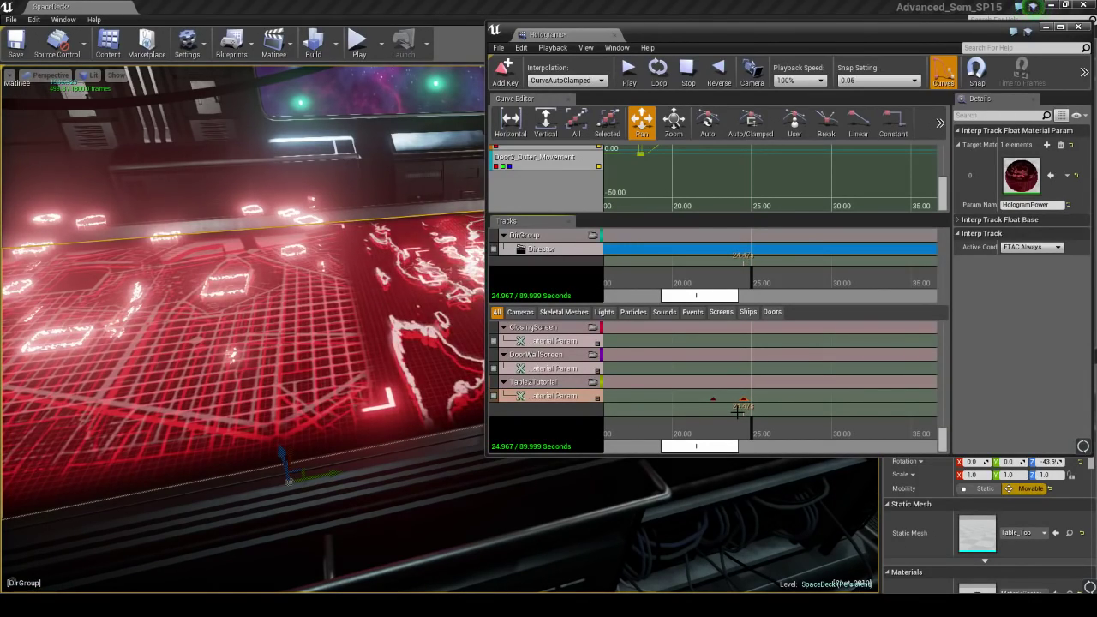
Step: Set the Matinee timeline snap size to 1.00, then to 0.10
{"action": "left_click", "coordinate": [874, 80]}
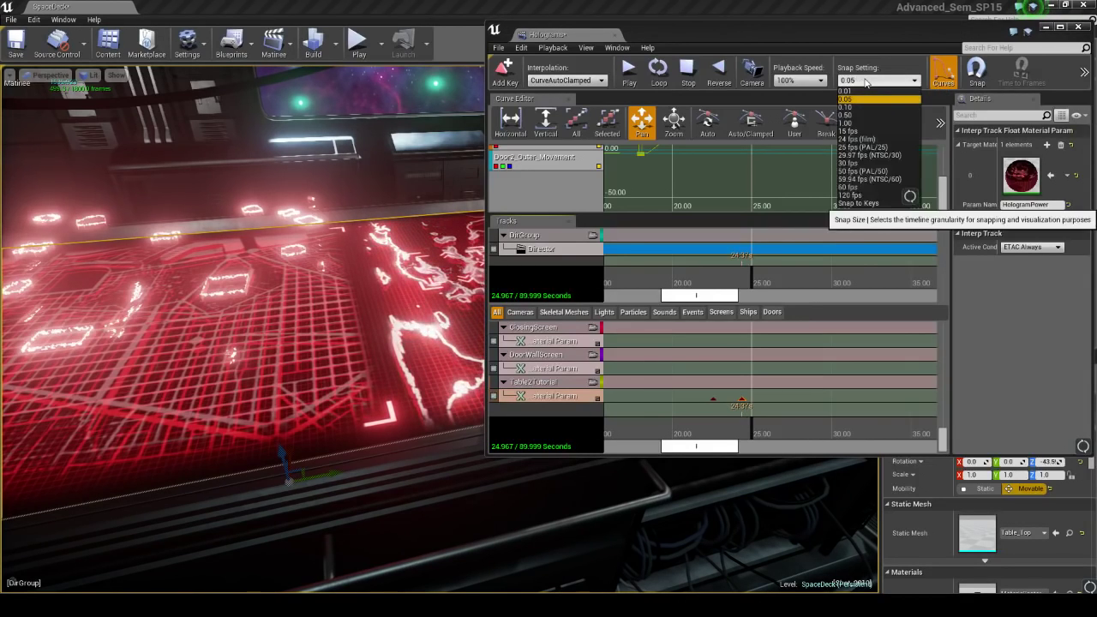
{"action": "left_click", "coordinate": [880, 123]}
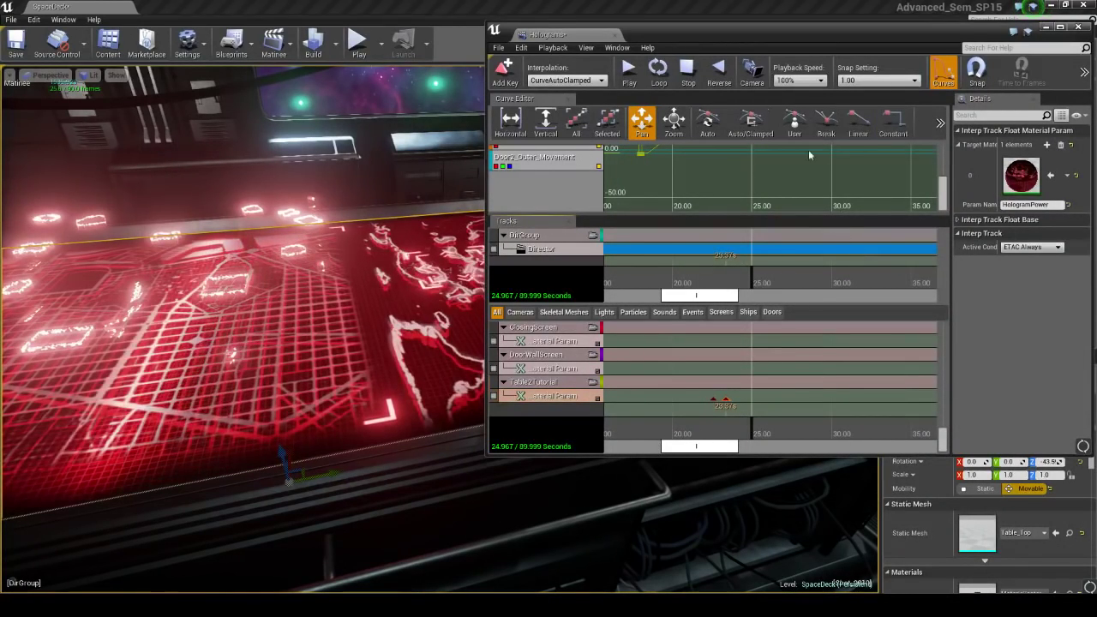
{"action": "left_click", "coordinate": [878, 80]}
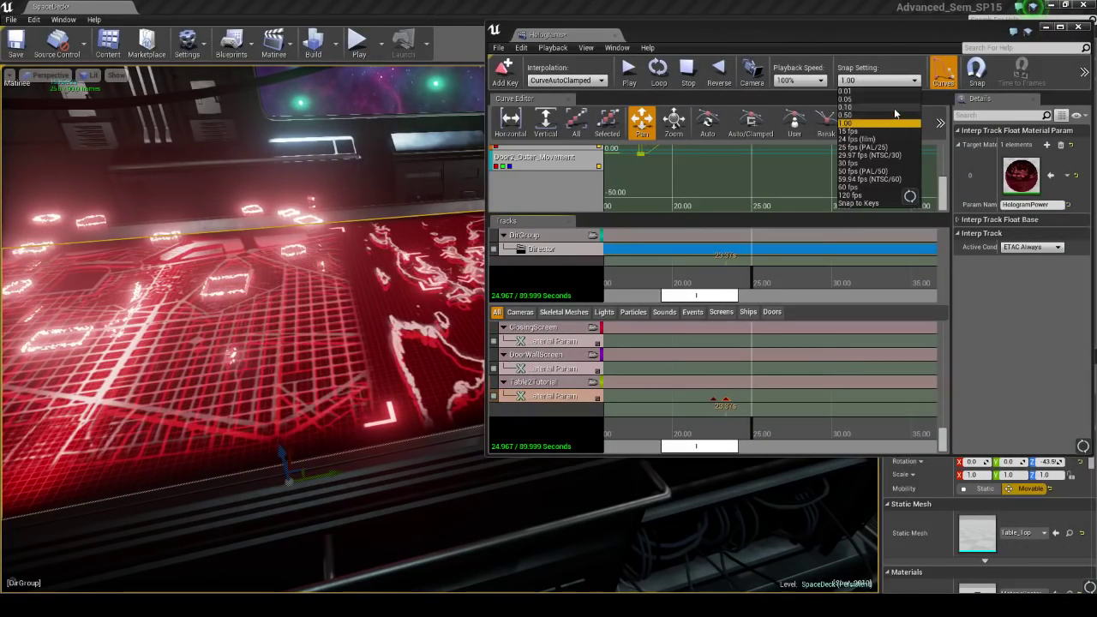
{"action": "left_click", "coordinate": [894, 108]}
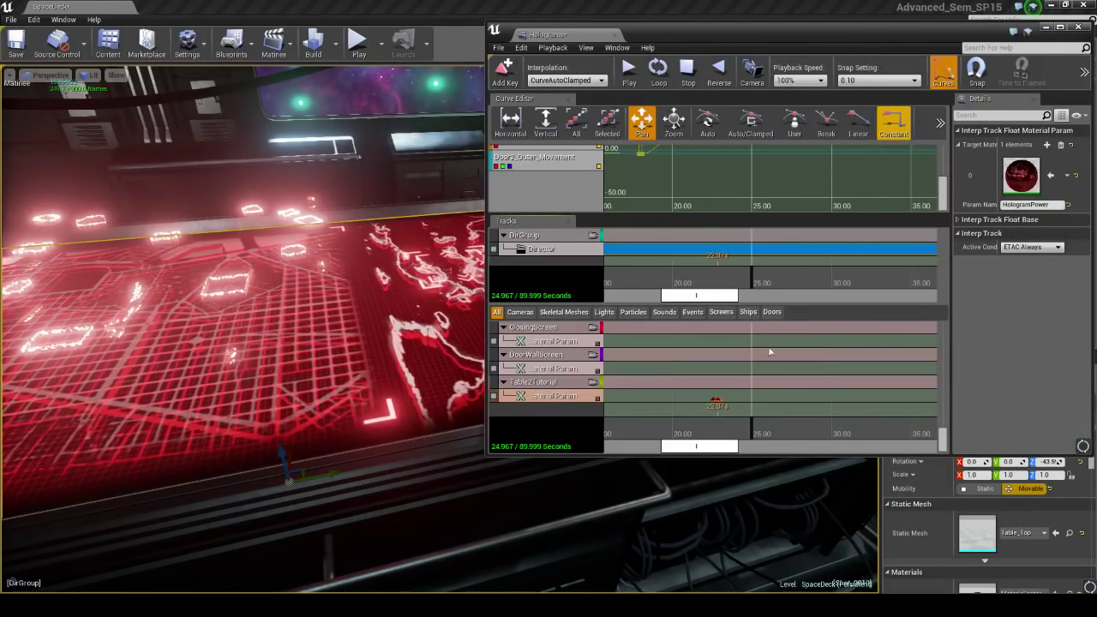
Step: Replay from about 21.5 s, watching the table hologram light up red
{"action": "left_click_drag", "start_coordinate": [754, 436], "coordinate": [696, 436]}
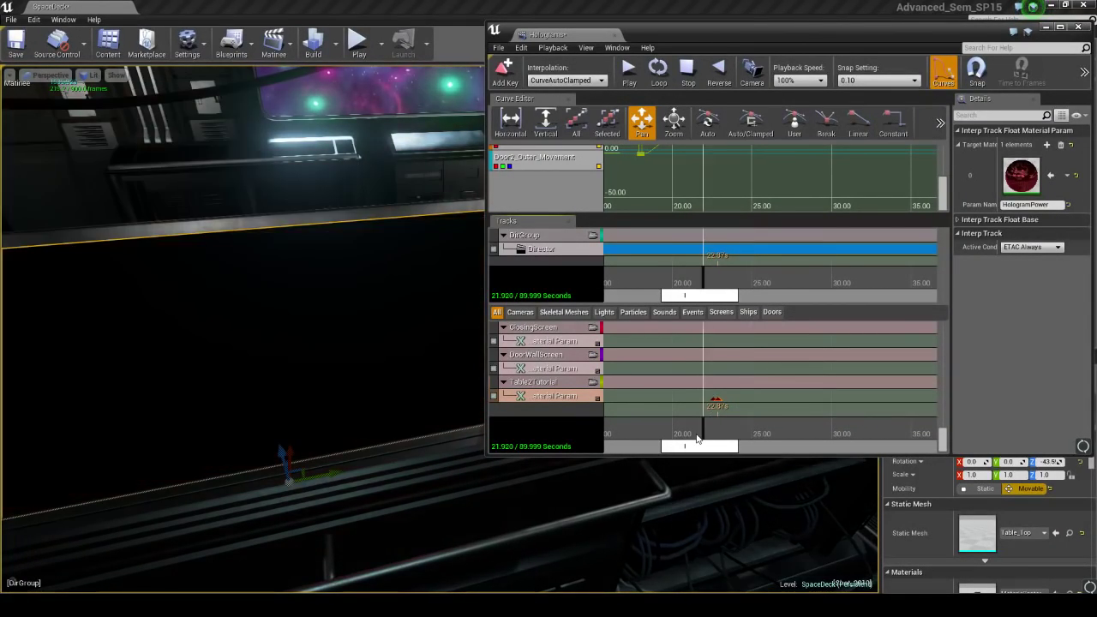
{"action": "left_click", "coordinate": [629, 69]}
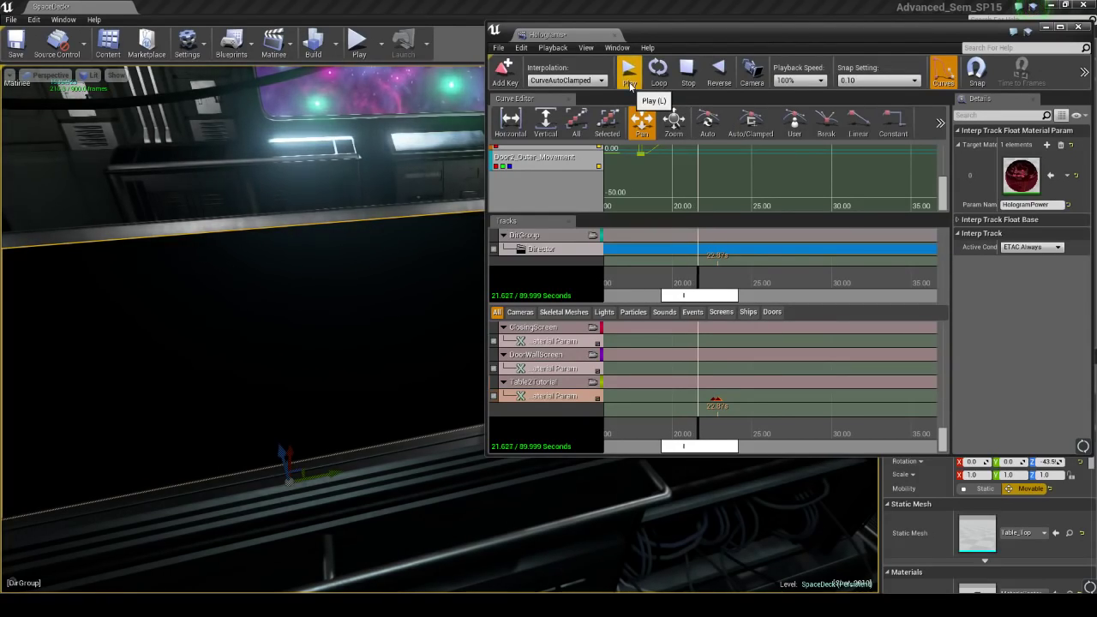
{"action": "left_click", "coordinate": [687, 74]}
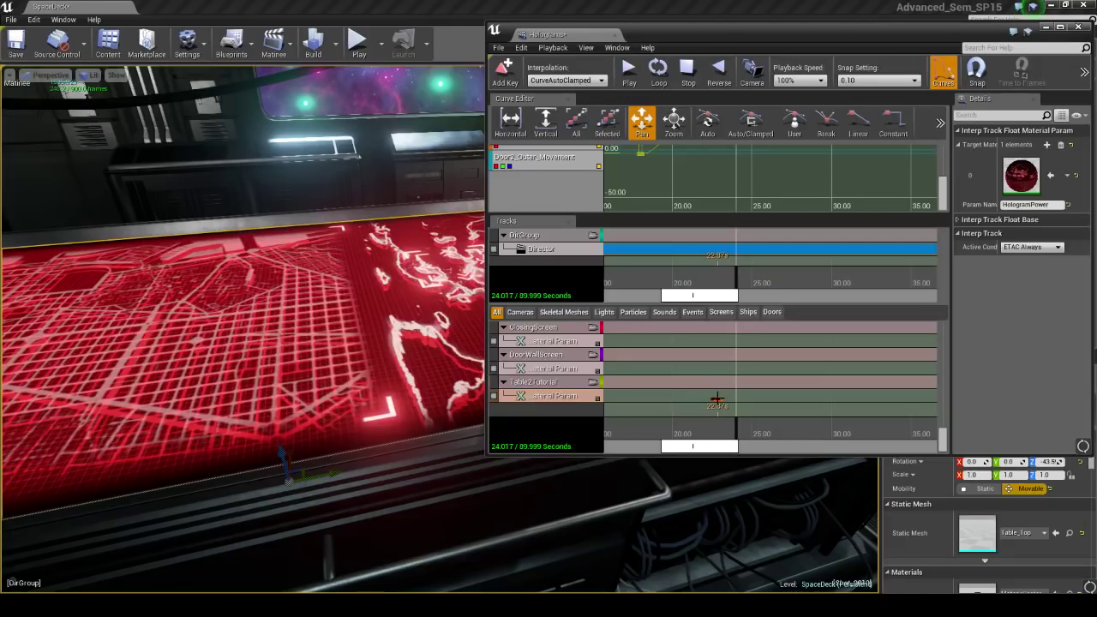
{"action": "left_click", "coordinate": [716, 400]}
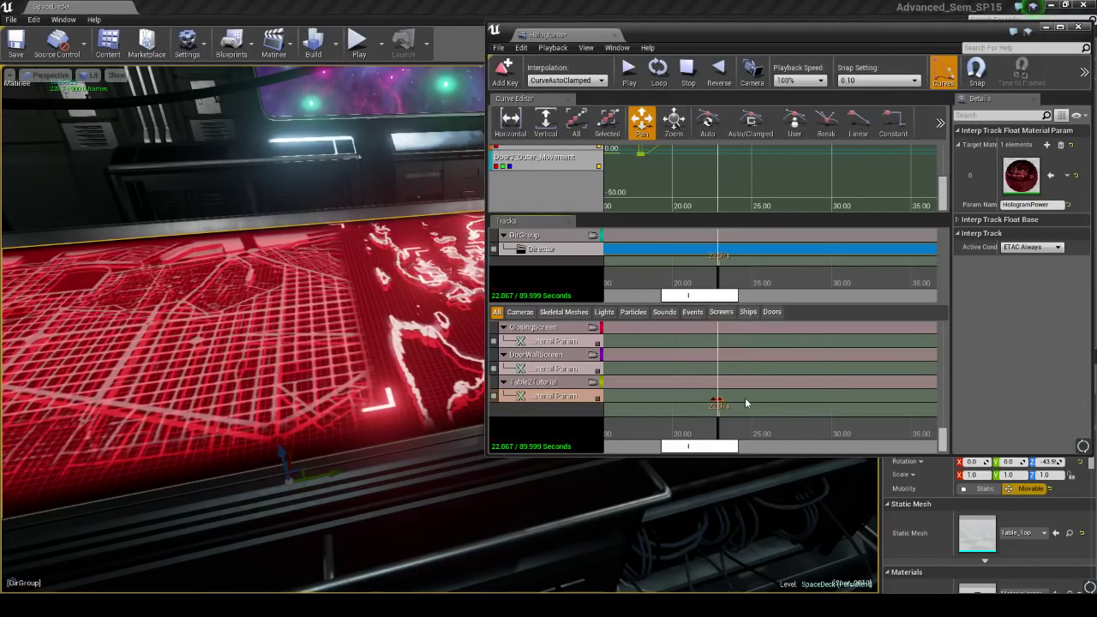
{"action": "left_click", "coordinate": [745, 403]}
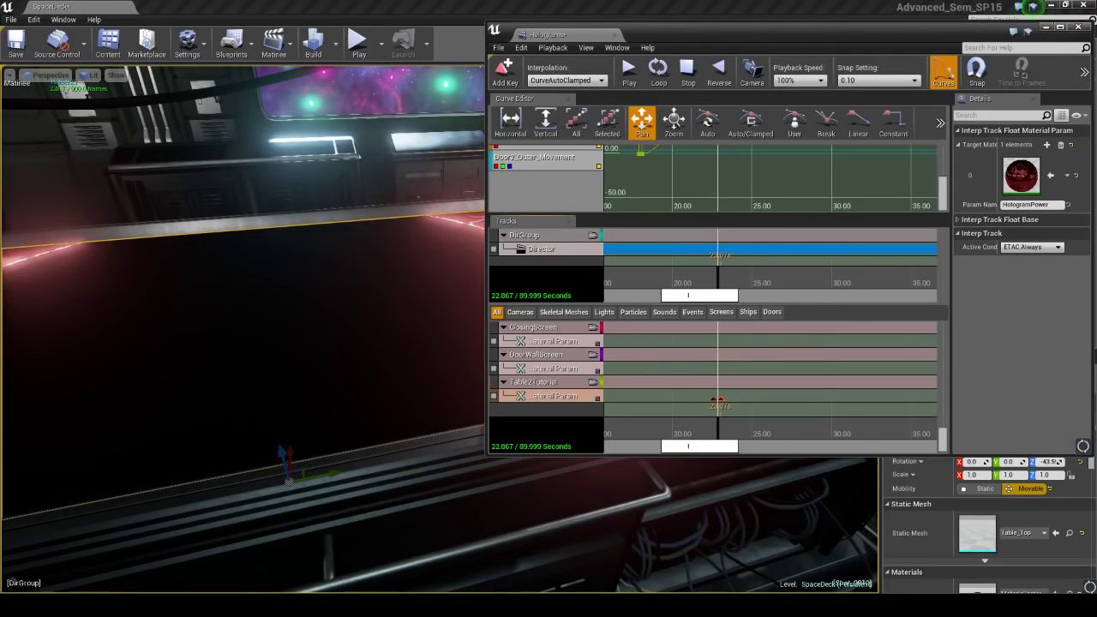
{"action": "left_click_drag", "start_coordinate": [257, 342], "coordinate": [300, 325]}
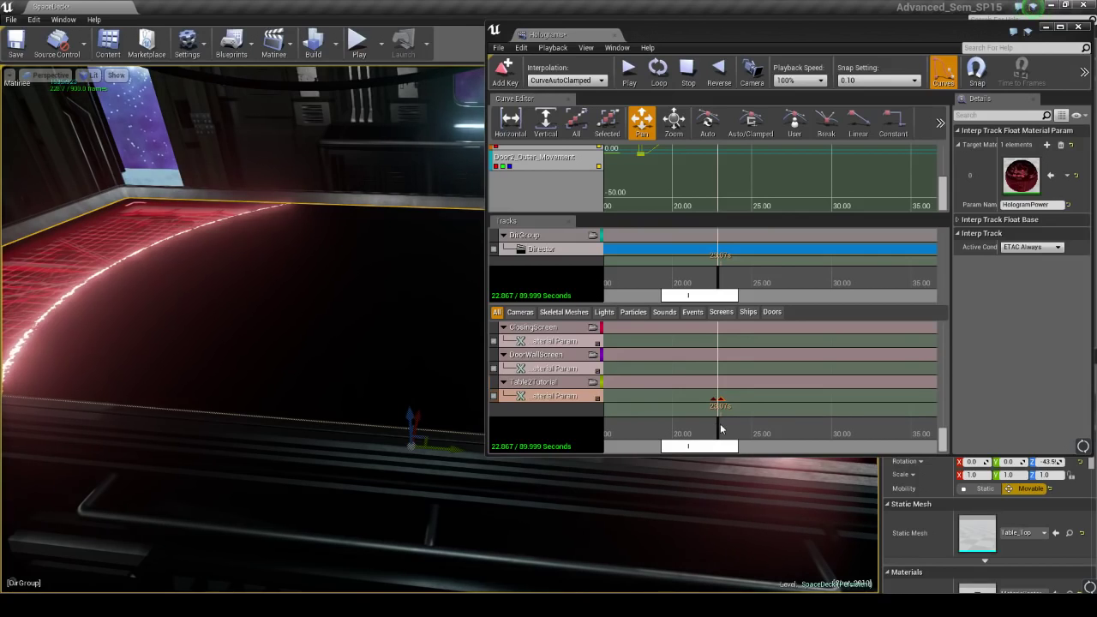
{"action": "left_click", "coordinate": [704, 428]}
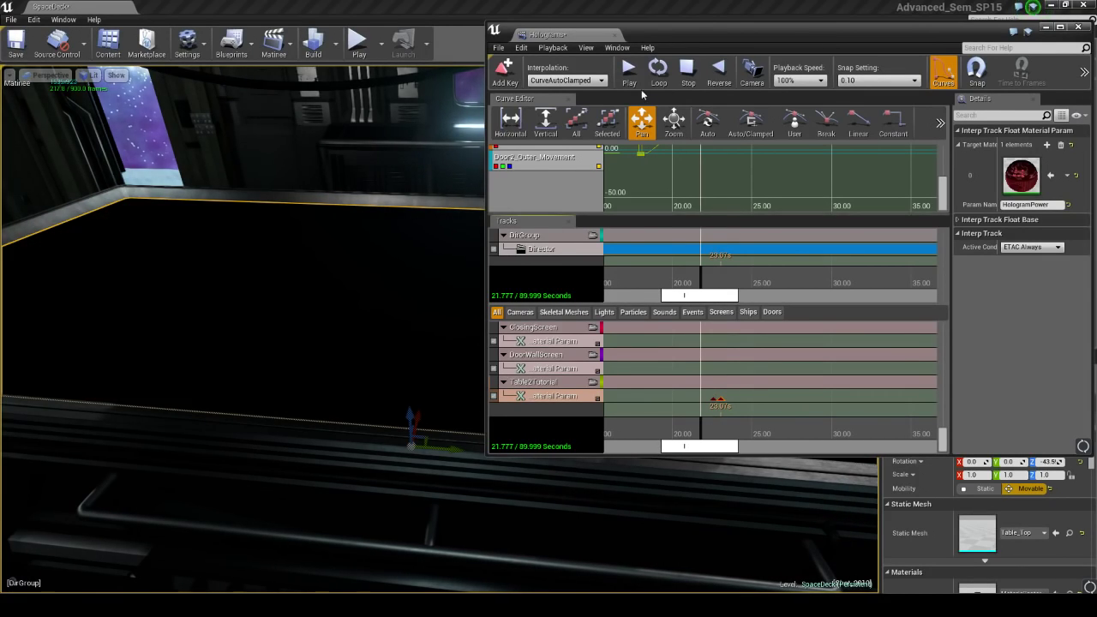
{"action": "key", "text": "l"}
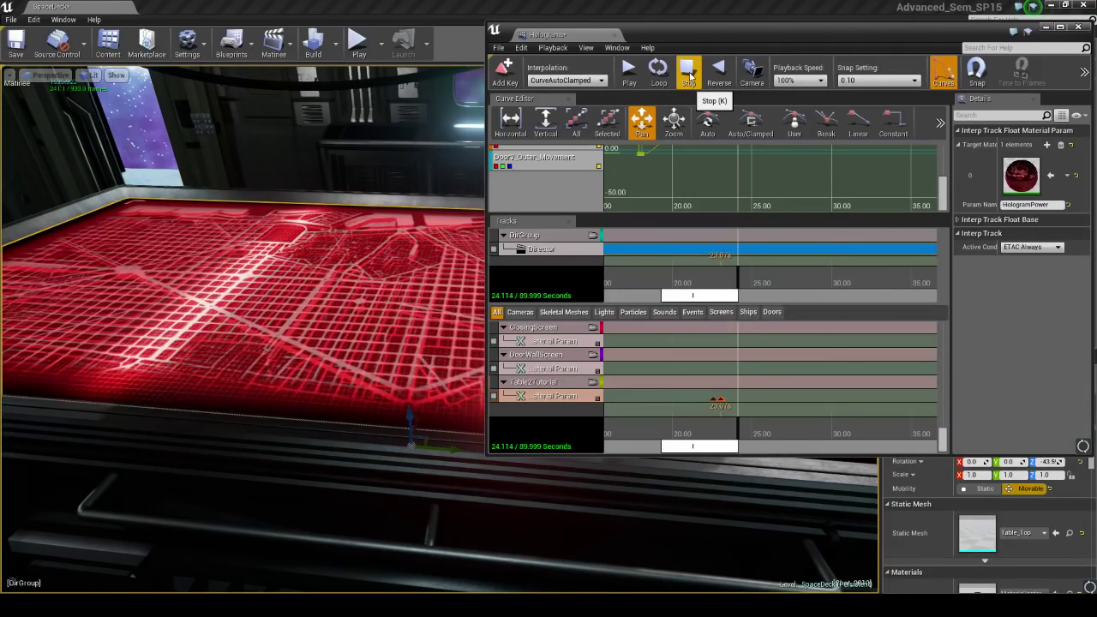
{"action": "right_click_drag", "start_coordinate": [429, 359], "coordinate": [385, 334]}
Step: Select City_Cluster, expand the HoloCity group and select its Material Param track
{"action": "left_click", "coordinate": [196, 301]}
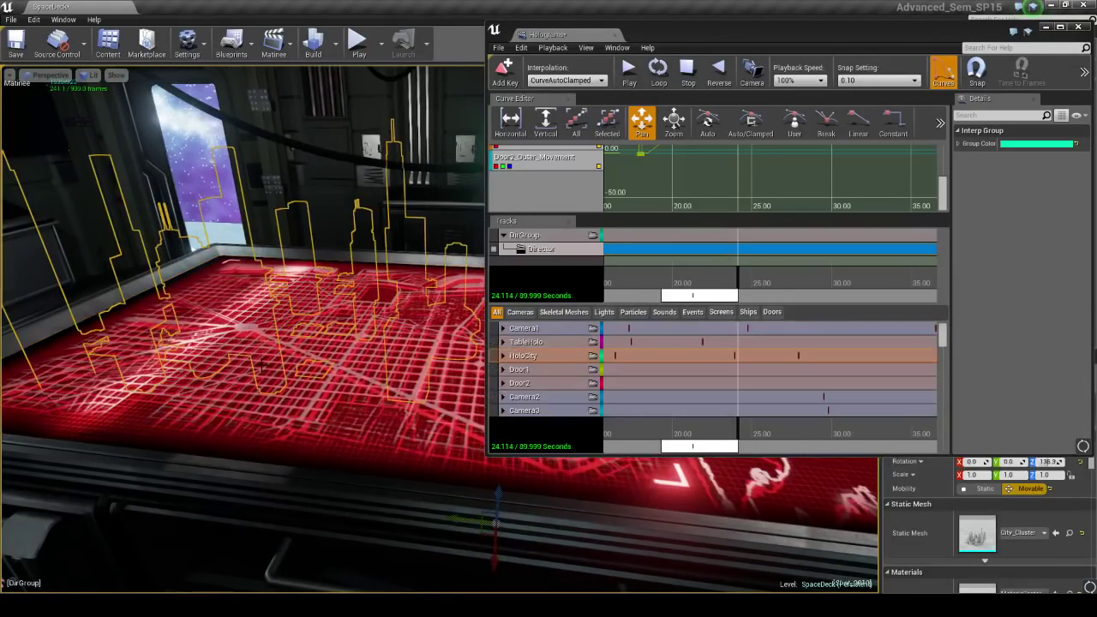
{"action": "left_click", "coordinate": [504, 354]}
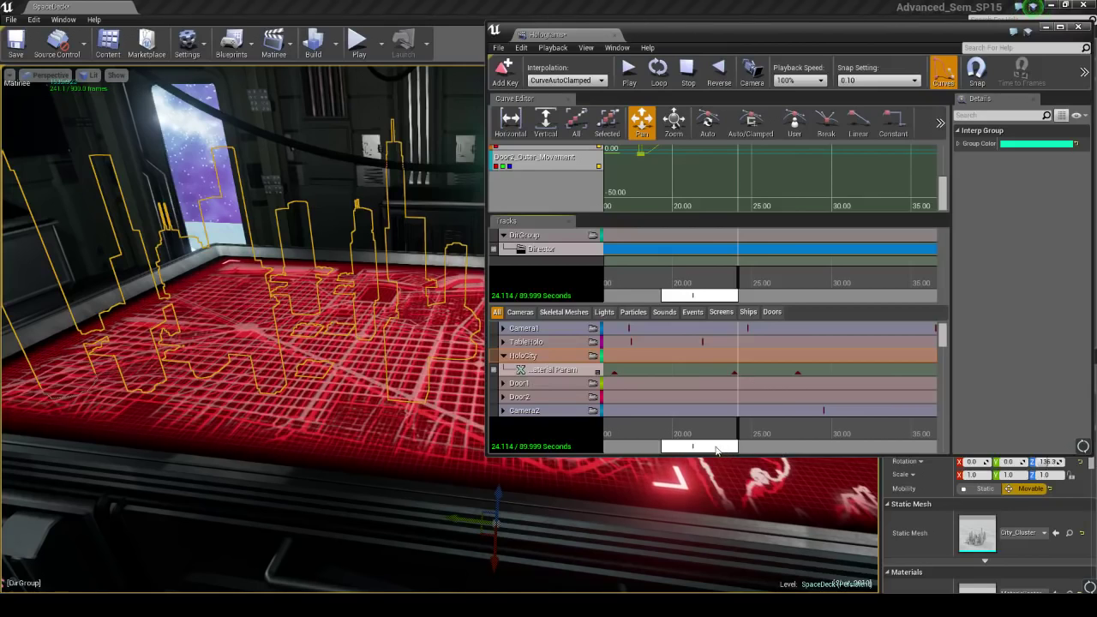
{"action": "scroll", "coordinate": [709, 424], "scroll_direction": "down", "scroll_amount": 3}
{"action": "scroll", "coordinate": [709, 425], "scroll_direction": "down", "scroll_amount": 4}
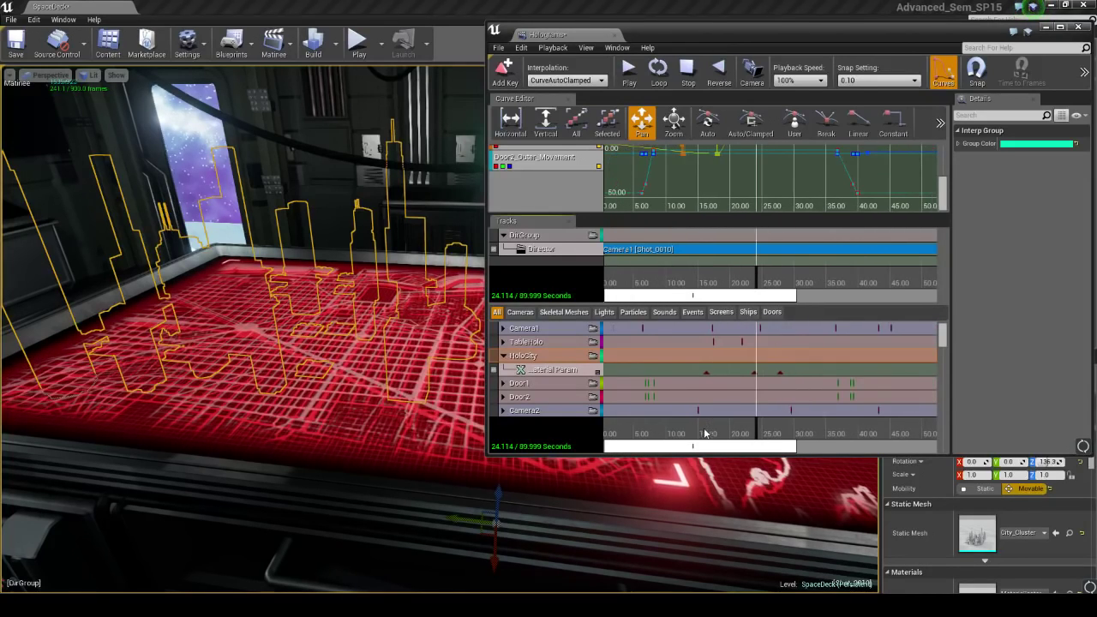
{"action": "left_click_drag", "start_coordinate": [658, 452], "coordinate": [685, 455]}
{"action": "left_click", "coordinate": [562, 371]}
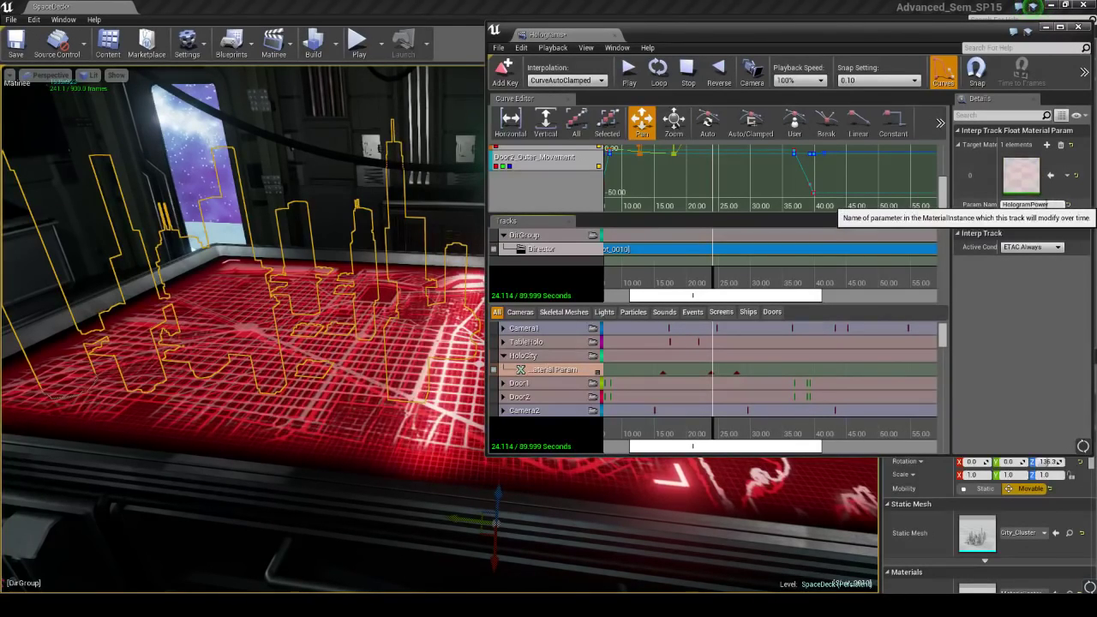
{"action": "scroll", "coordinate": [660, 378], "scroll_direction": "up", "scroll_amount": 2}
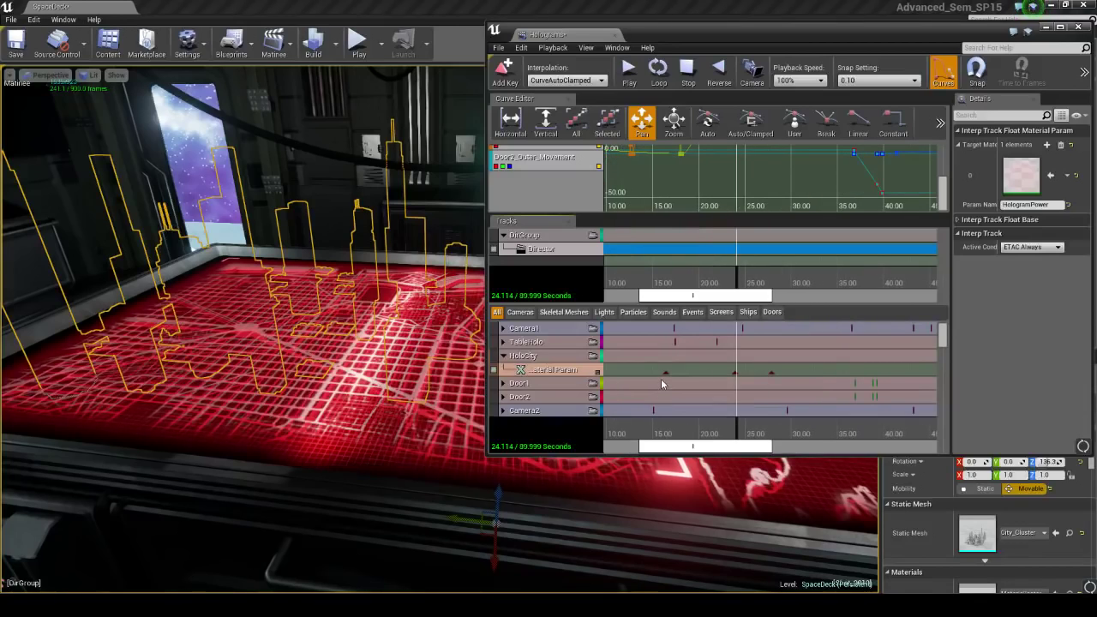
Step: Set the HoloCity key at 16.4 seconds to -0.1
{"action": "left_click", "coordinate": [663, 371]}
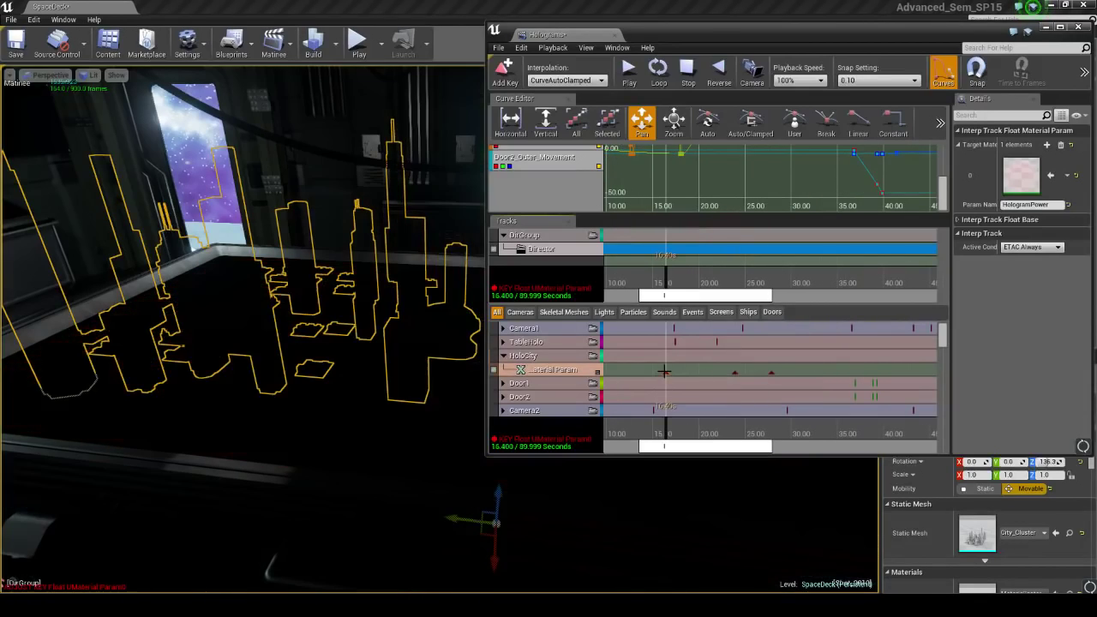
{"action": "right_click", "coordinate": [663, 371]}
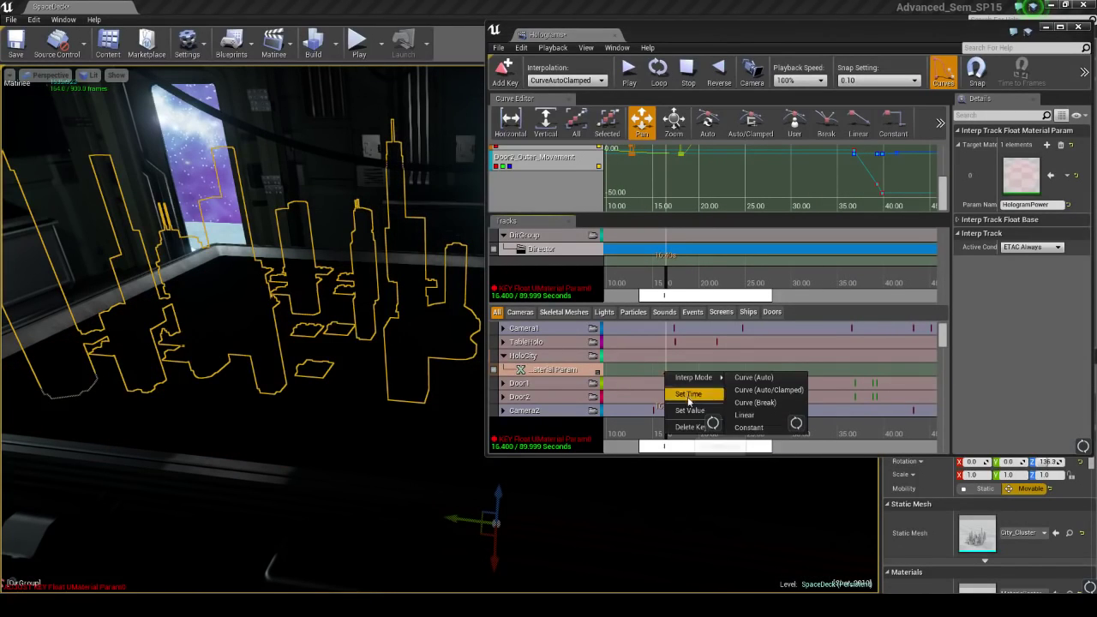
{"action": "left_click", "coordinate": [684, 413]}
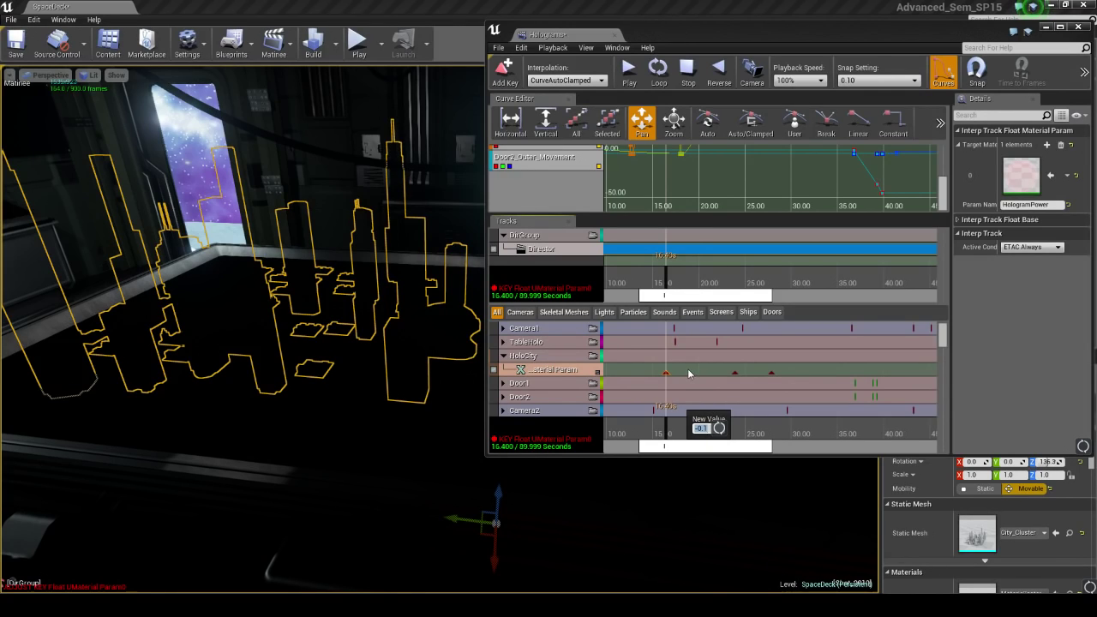
{"action": "key", "text": "Return"}
{"action": "left_click", "coordinate": [782, 403]}
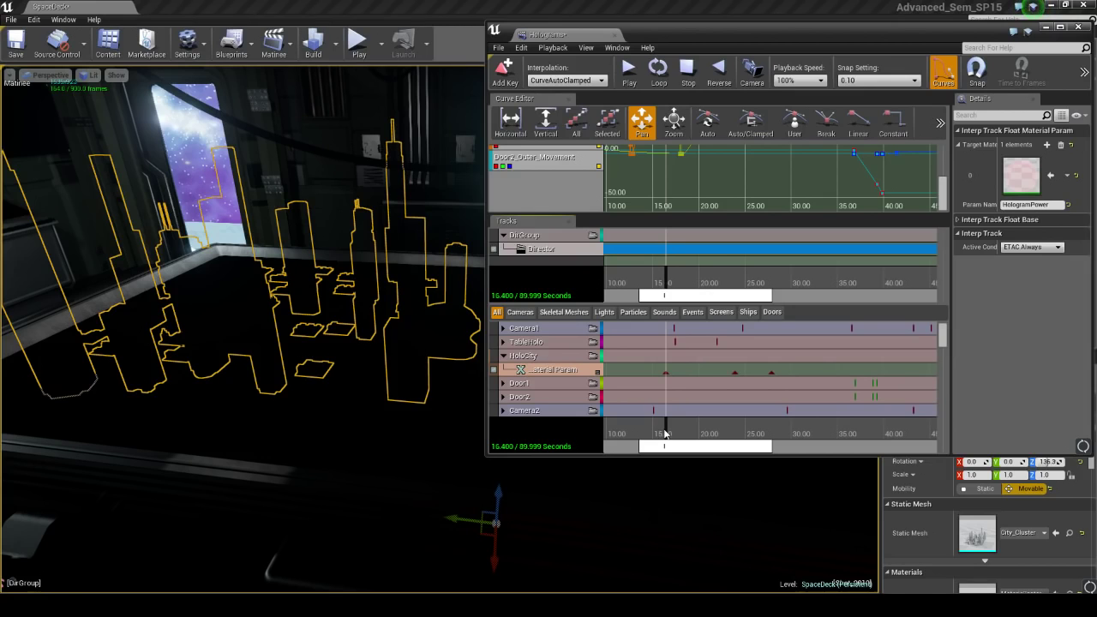
Step: Re-enter the 23.9-second key's value and scrub around it to check the result
{"action": "left_click_drag", "start_coordinate": [667, 433], "coordinate": [729, 434]}
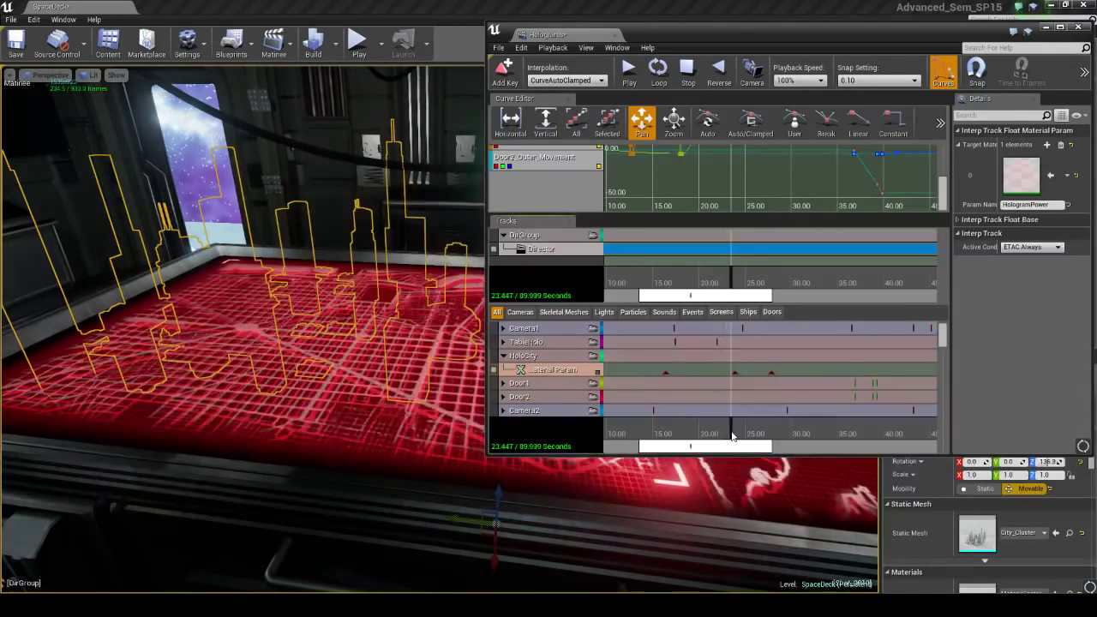
{"action": "left_click", "coordinate": [735, 372], "text": "ctrl"}
{"action": "right_click", "coordinate": [735, 377]}
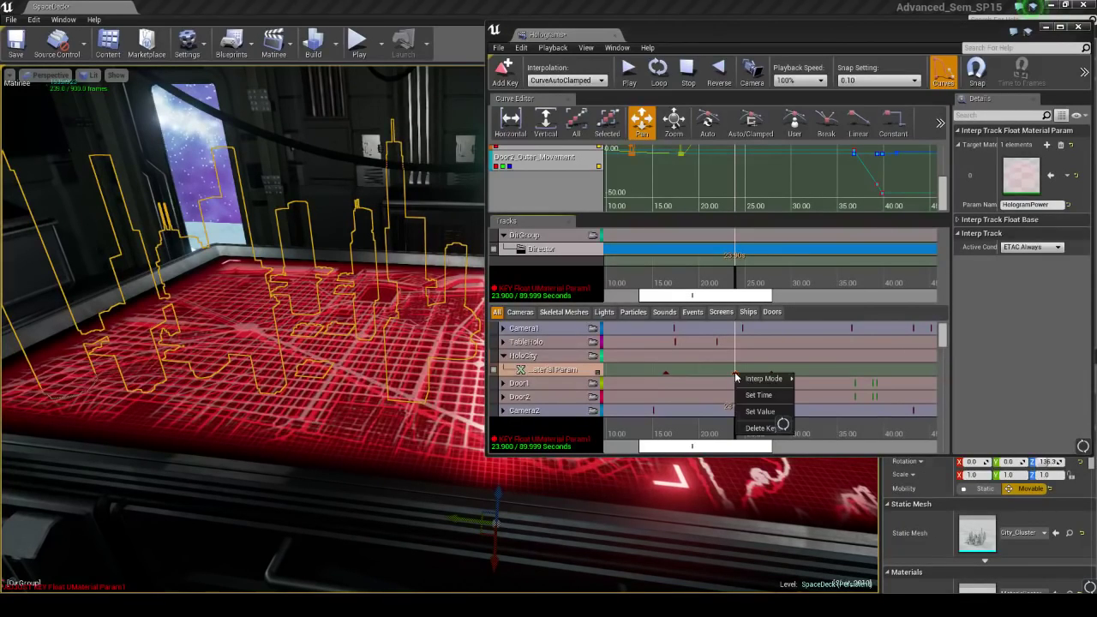
{"action": "left_click", "coordinate": [757, 411]}
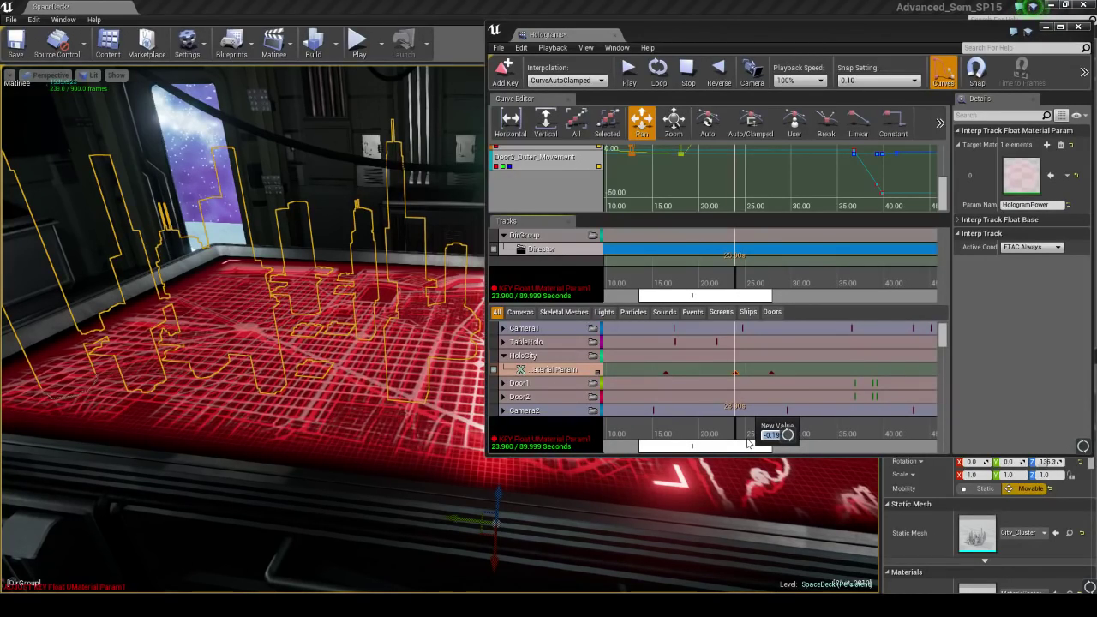
{"action": "key", "text": "Return"}
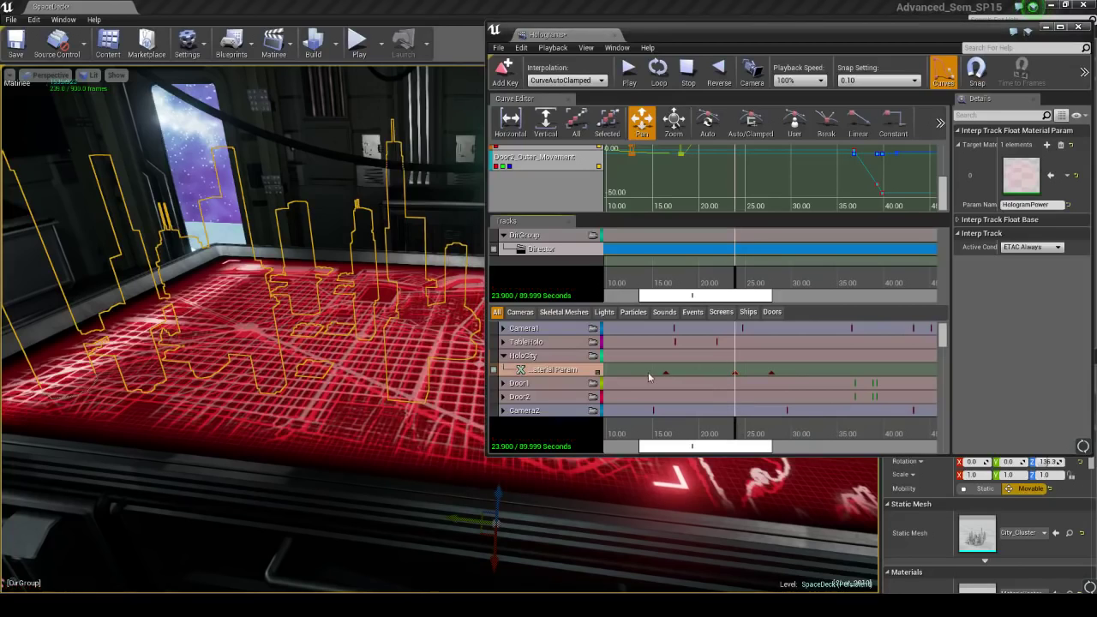
{"action": "mouse_move", "coordinate": [731, 428]}
{"action": "left_mouse_down"}
{"action": "mouse_move", "coordinate": [664, 425]}
{"action": "mouse_move", "coordinate": [737, 428]}
{"action": "left_mouse_up"}
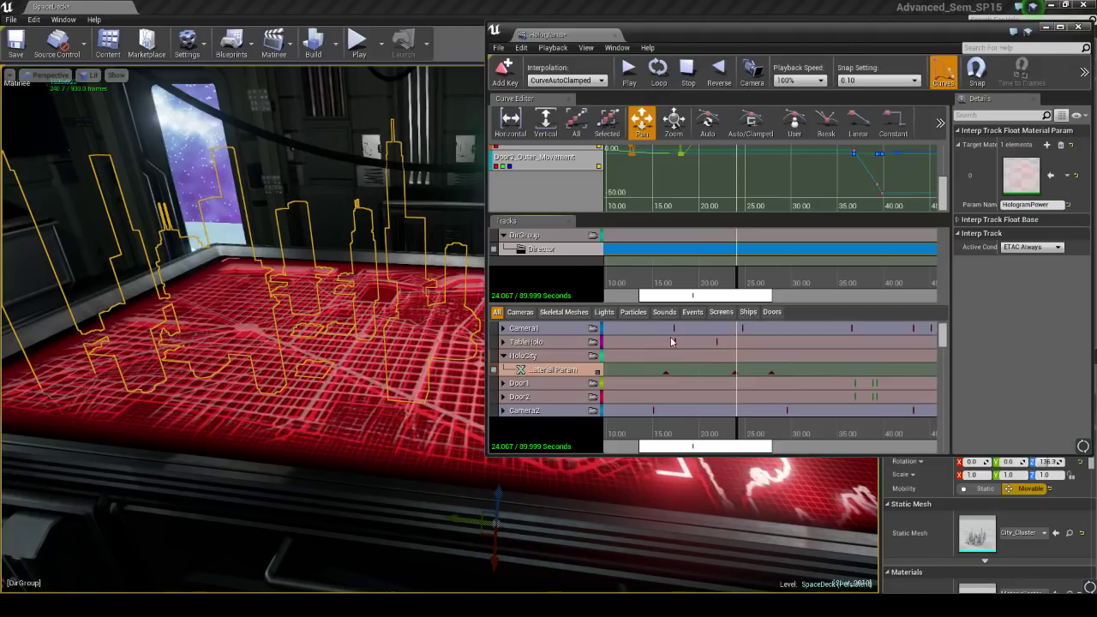
{"action": "left_click", "coordinate": [737, 426]}
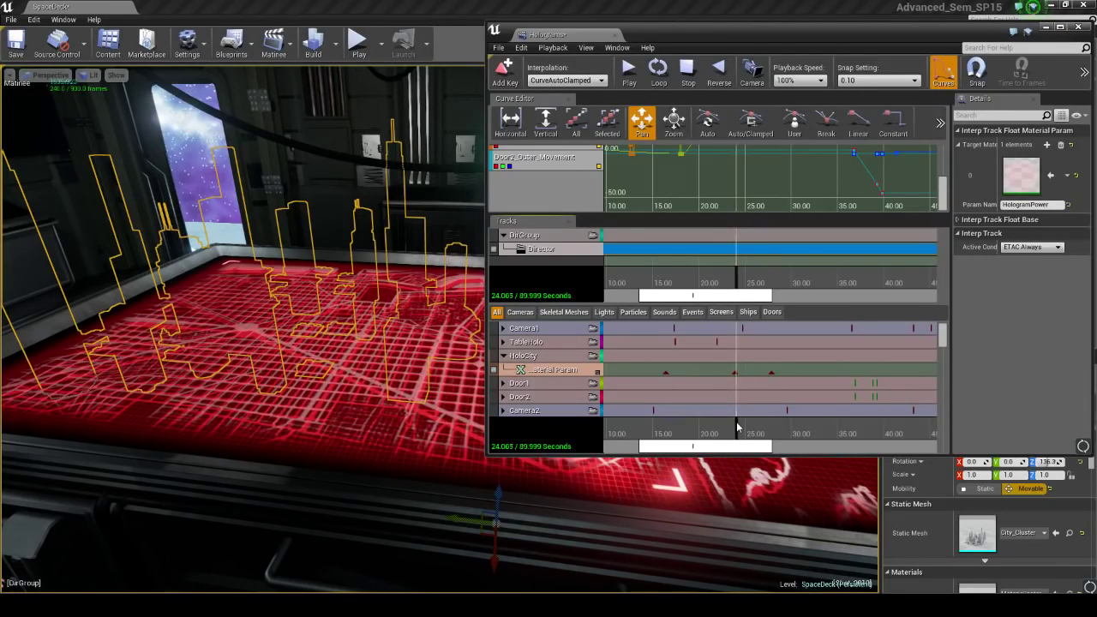
{"action": "left_click_drag", "start_coordinate": [737, 426], "coordinate": [708, 426]}
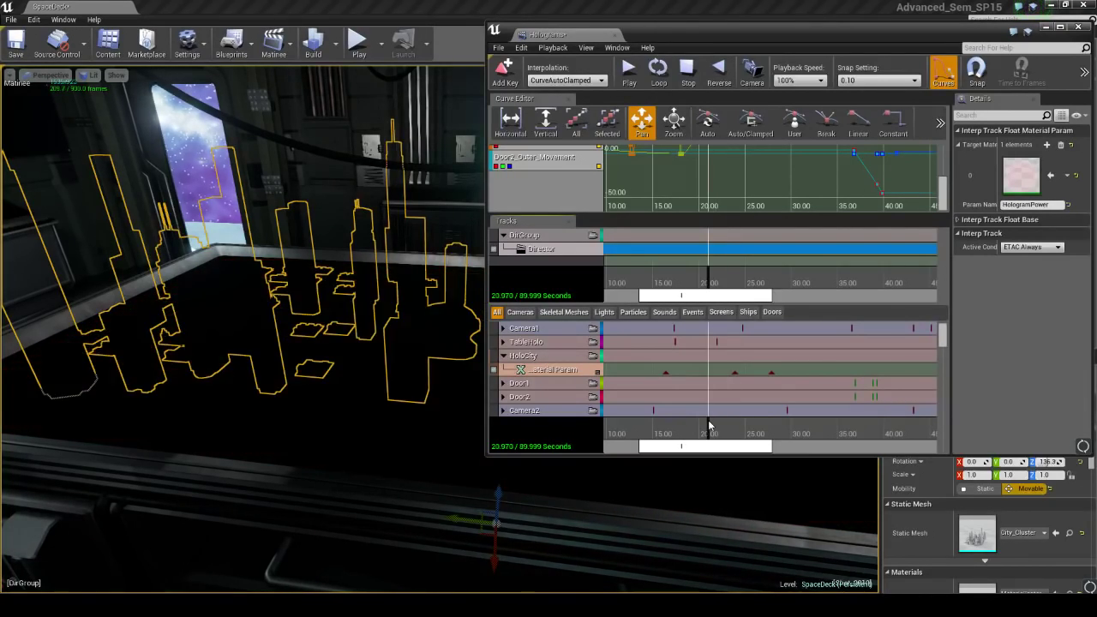
{"action": "left_click", "coordinate": [732, 373]}
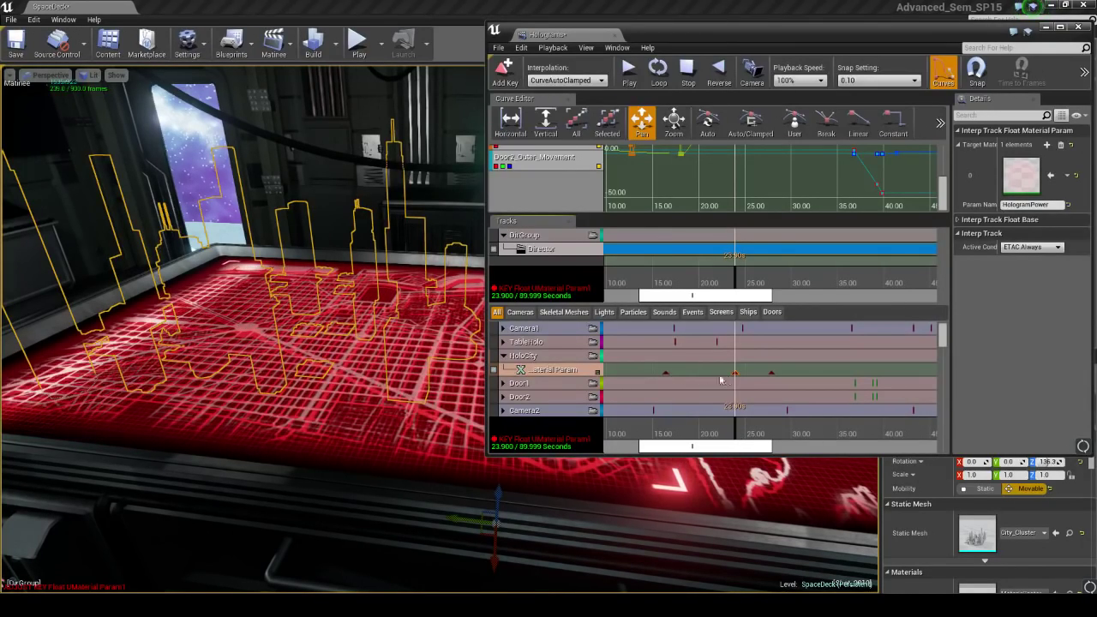
Step: Select the first Material Param key and scrub forward to 27.597 seconds to see the city glow
{"action": "left_click", "coordinate": [664, 373]}
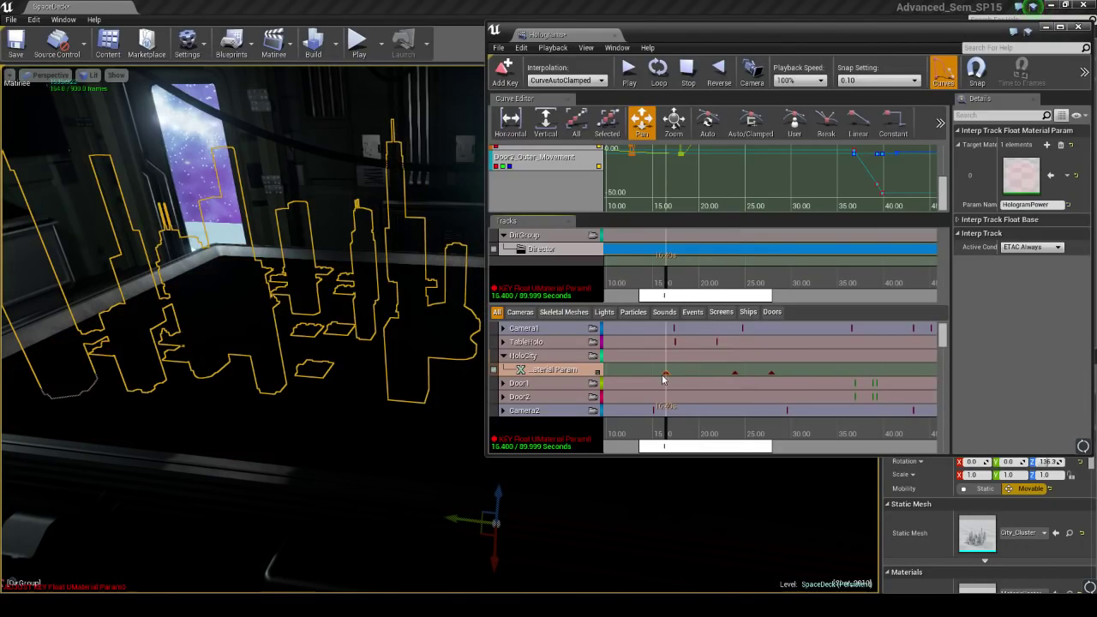
{"action": "left_click_drag", "start_coordinate": [668, 427], "coordinate": [767, 367]}
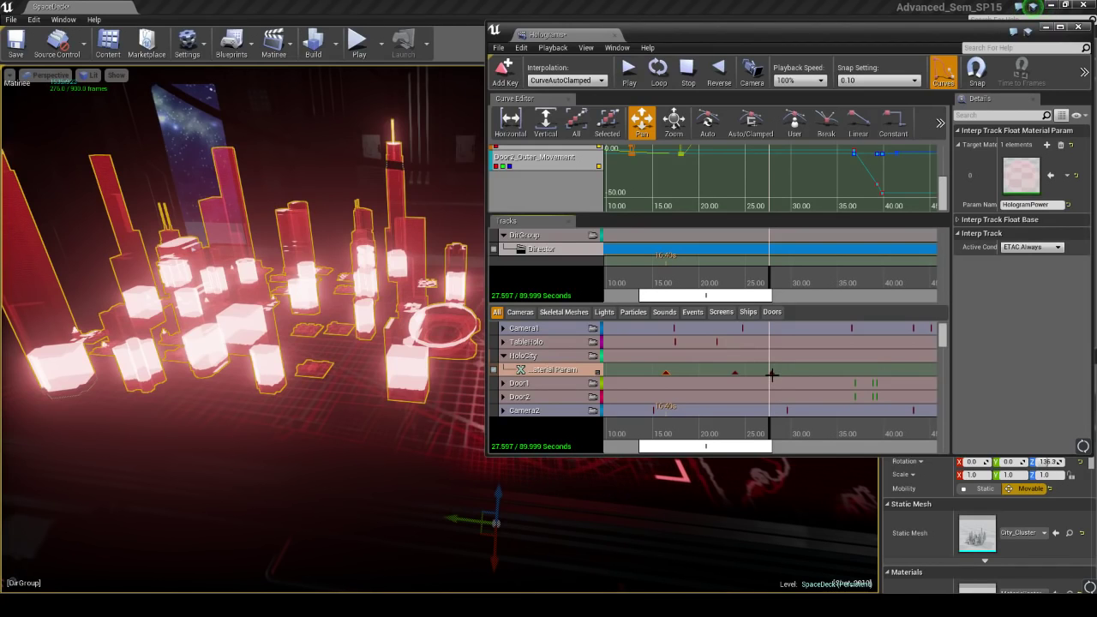
Step: Set the HologramPower key at 27.9 seconds to 1.5
{"action": "left_click", "coordinate": [771, 370]}
{"action": "right_click", "coordinate": [771, 372]}
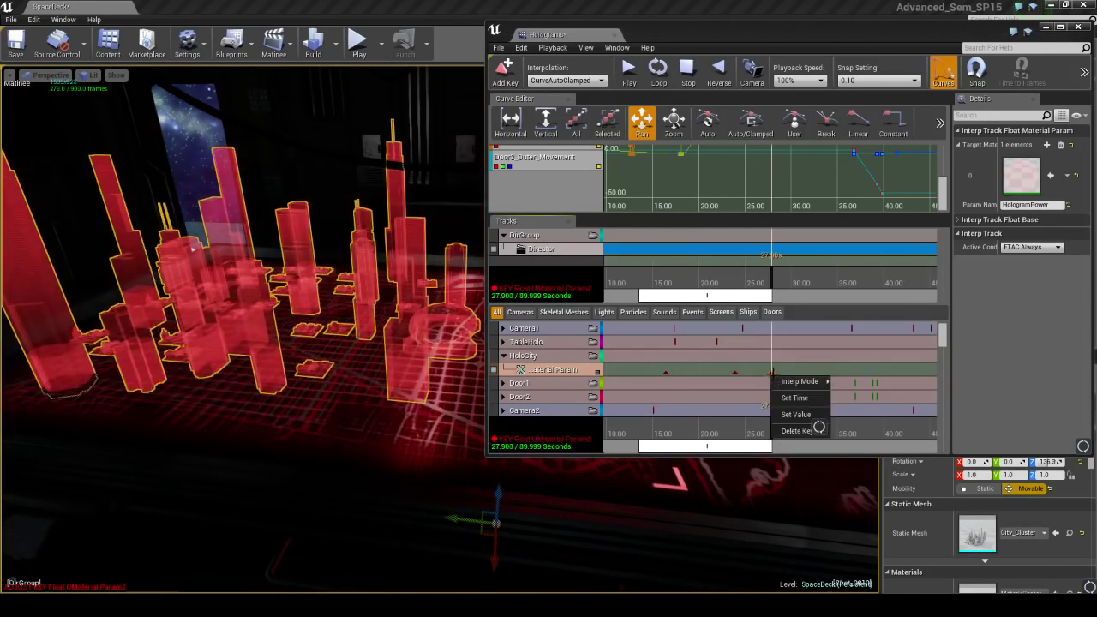
{"action": "left_click", "coordinate": [795, 414]}
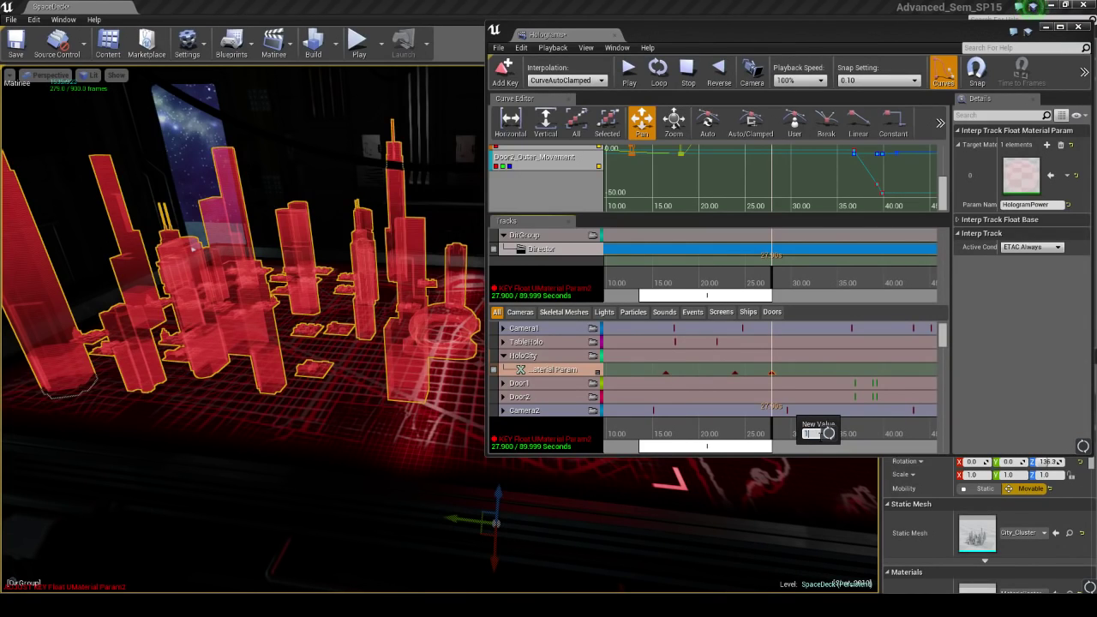
{"action": "type", "text": "1"}
{"action": "key", "text": "Return"}
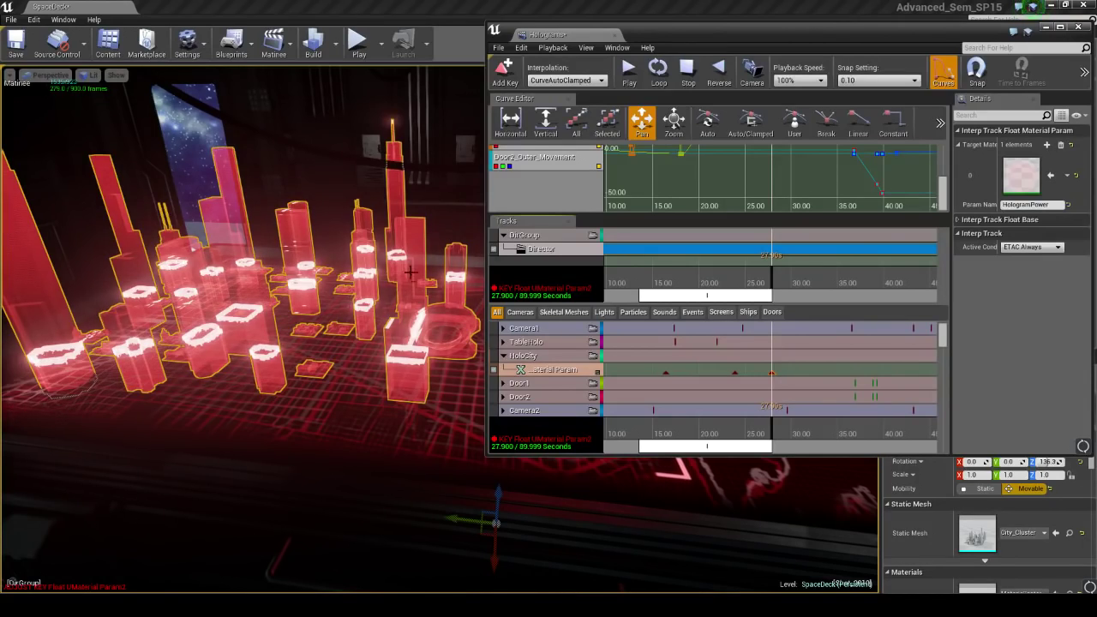
{"action": "right_click", "coordinate": [772, 371]}
{"action": "left_click", "coordinate": [797, 419]}
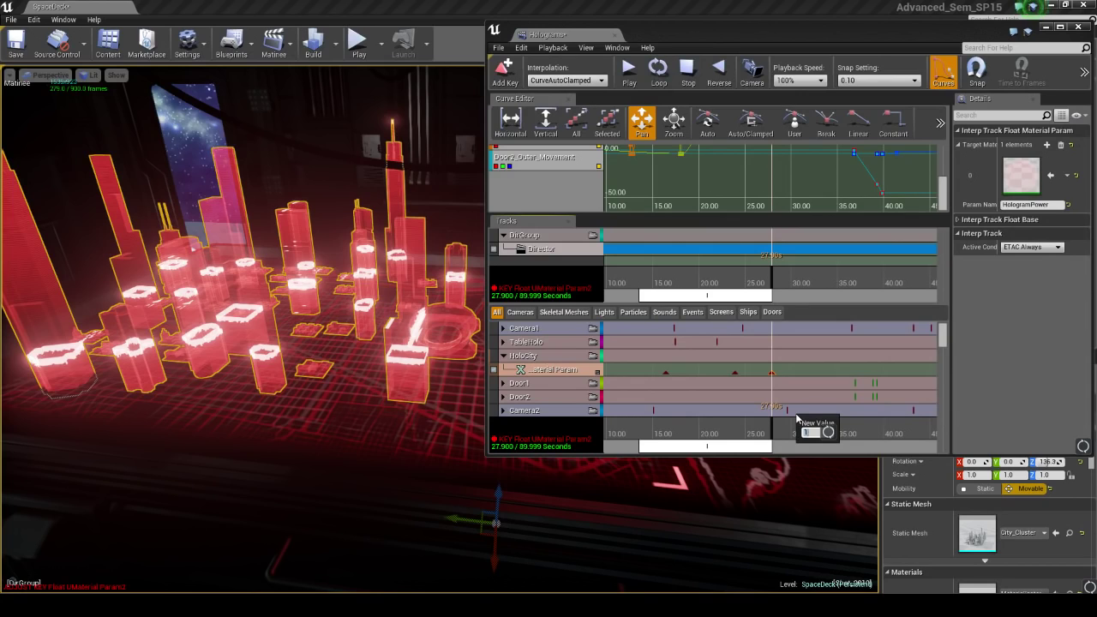
{"action": "type", "text": "1.5"}
{"action": "key", "text": "Return"}
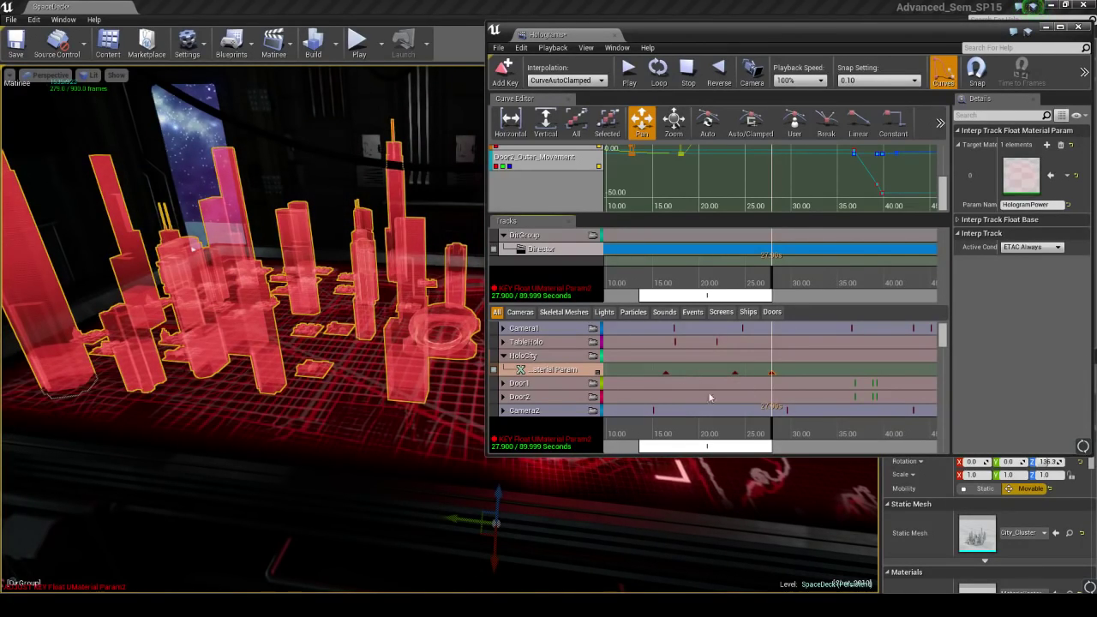
Step: Move back to 23.9 seconds and set that key's HologramPower to 0
{"action": "left_click_drag", "start_coordinate": [689, 381], "coordinate": [735, 372]}
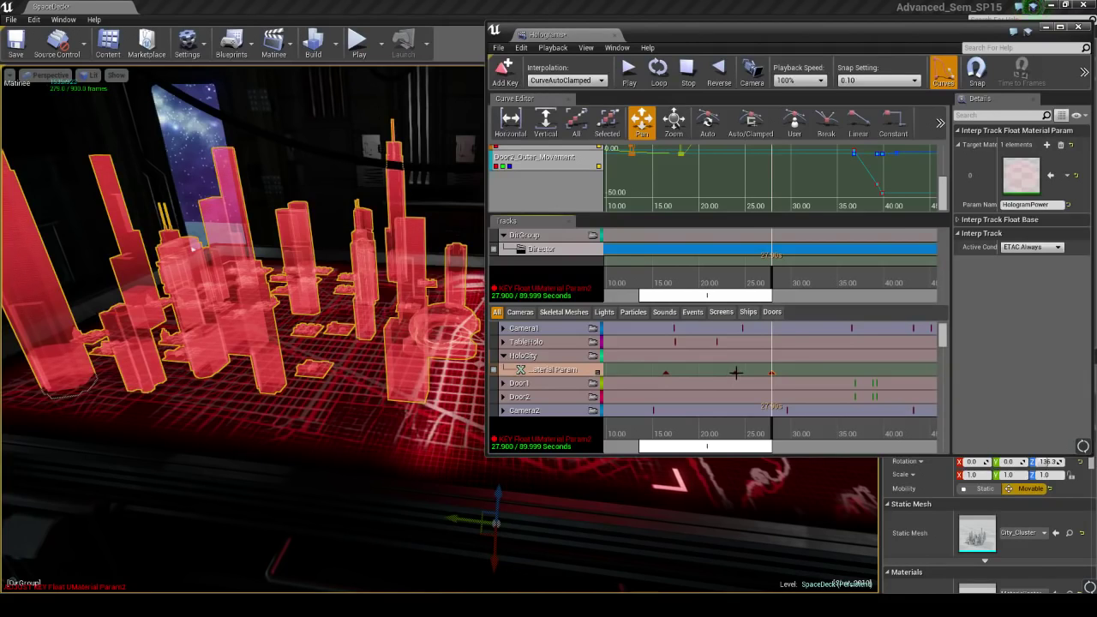
{"action": "right_click", "coordinate": [735, 372]}
{"action": "left_click", "coordinate": [754, 417]}
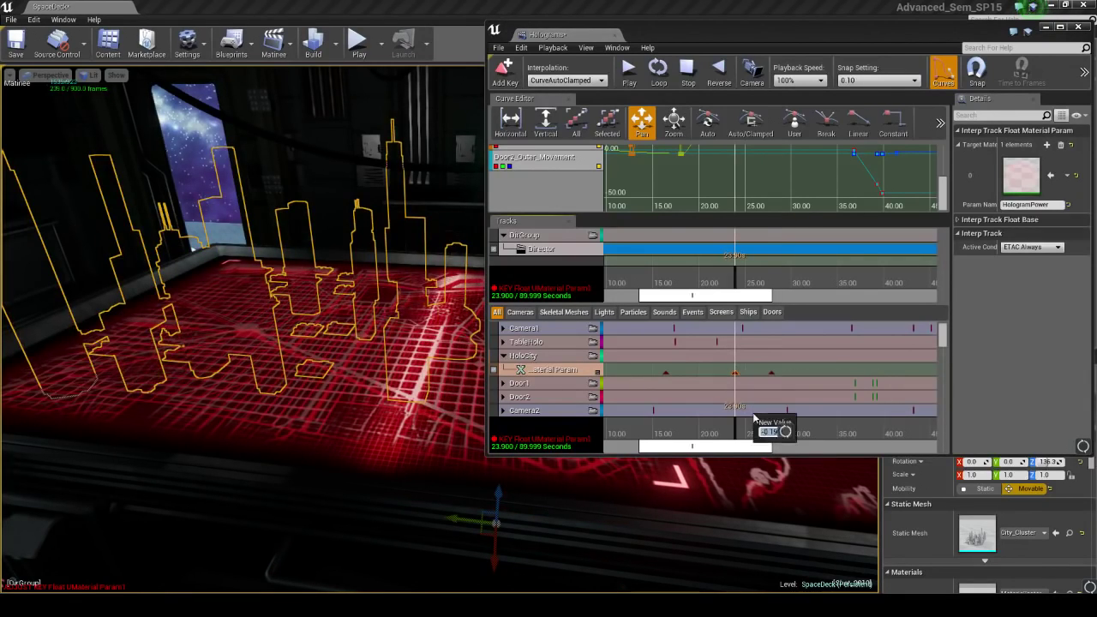
{"action": "key", "text": "Return"}
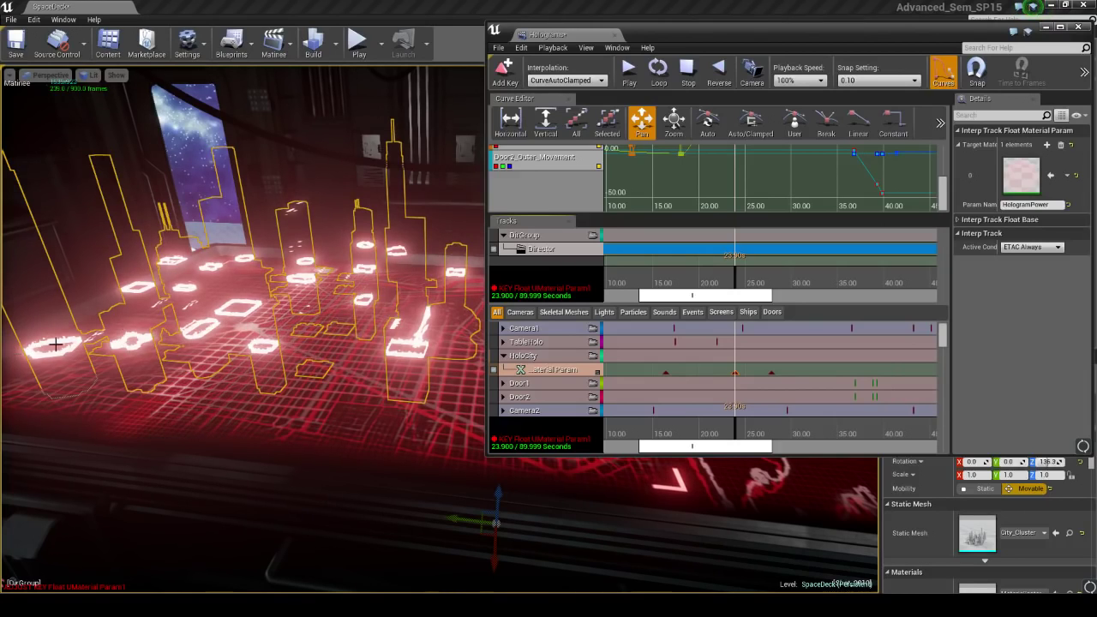
{"action": "right_click", "coordinate": [735, 371]}
{"action": "left_click", "coordinate": [755, 408]}
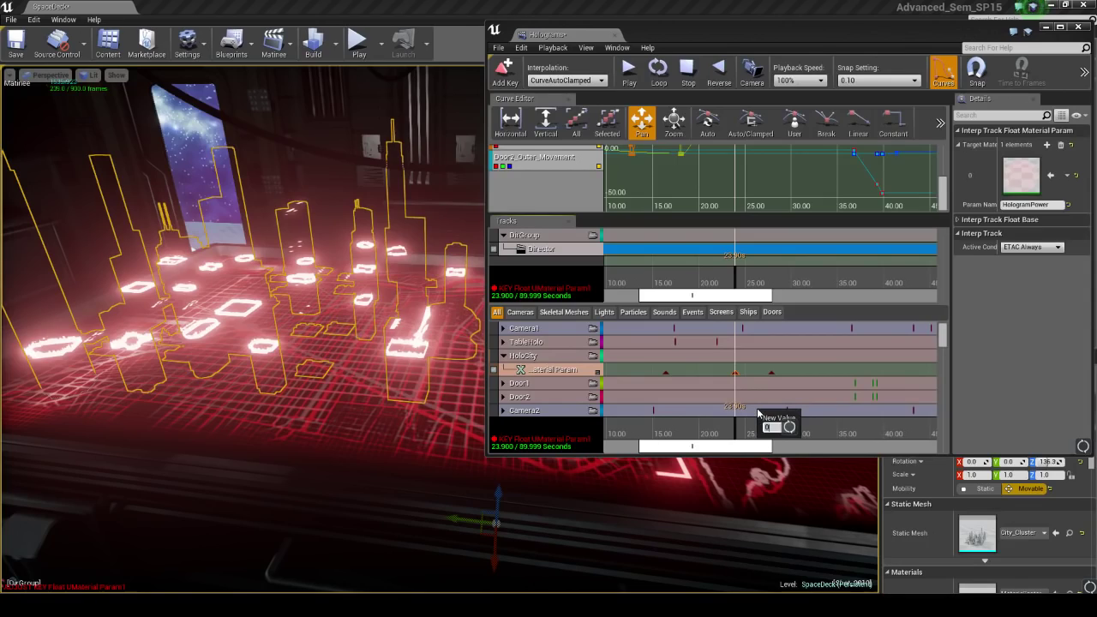
{"action": "key", "text": "Return"}
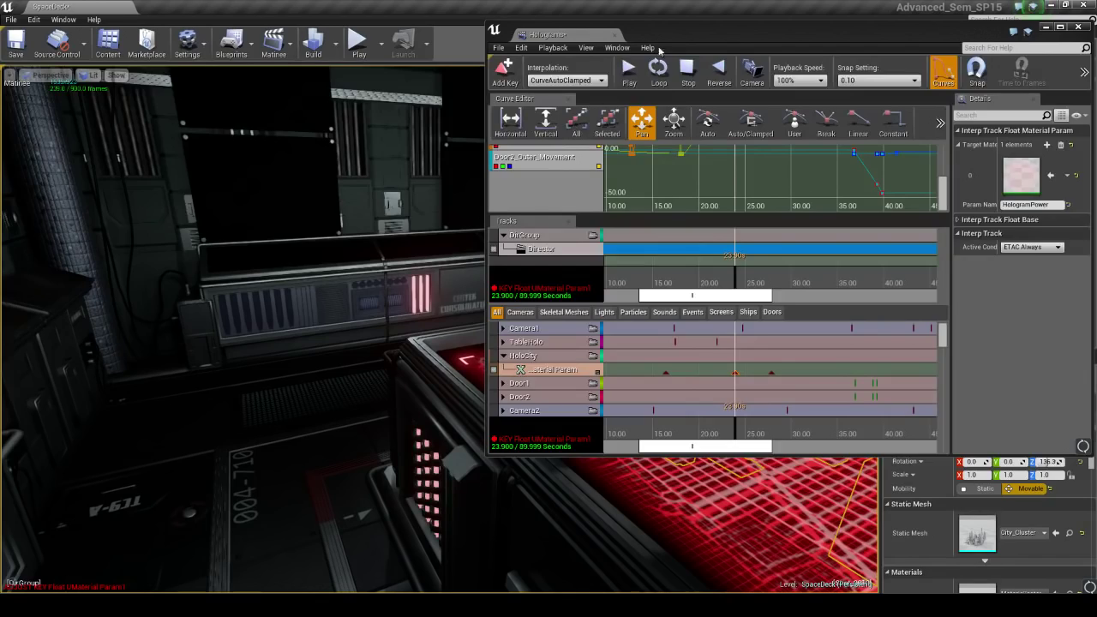
{"action": "left_click_drag", "start_coordinate": [687, 34], "coordinate": [685, 63]}
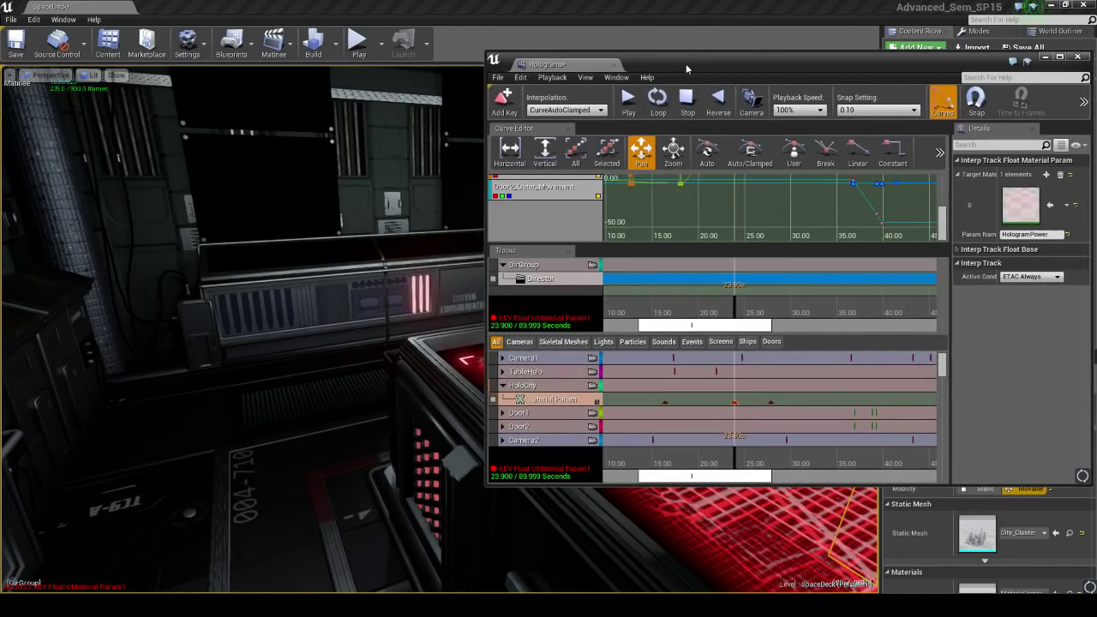